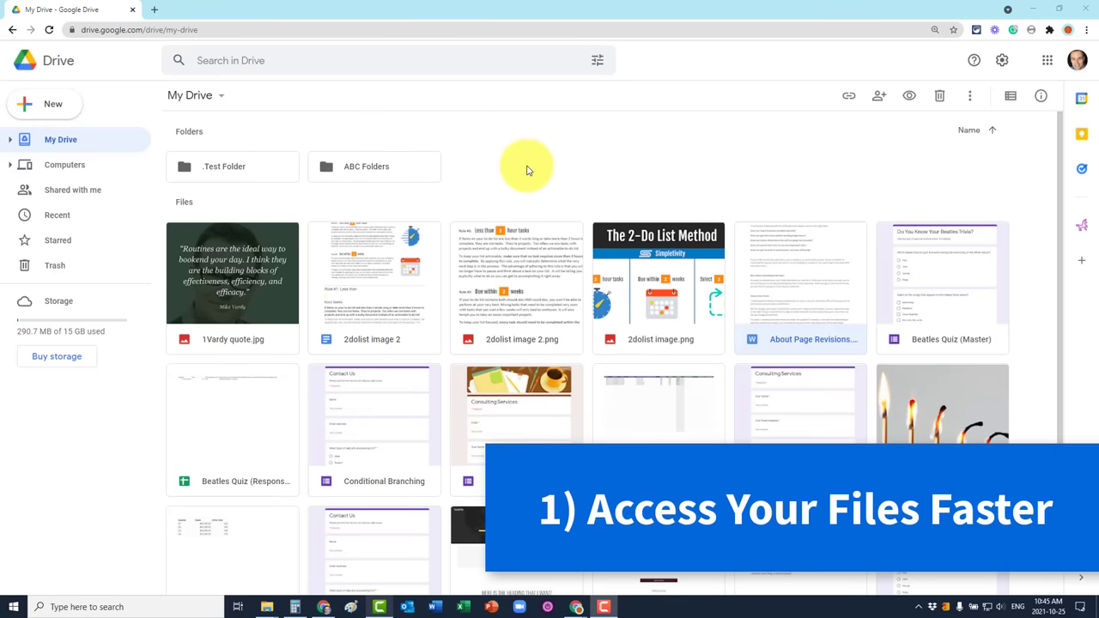
- Scroll up and down through the About Page Revisions document to review its contents
scroll(506, 343, down, 2)
scroll(515, 309, up, 1)
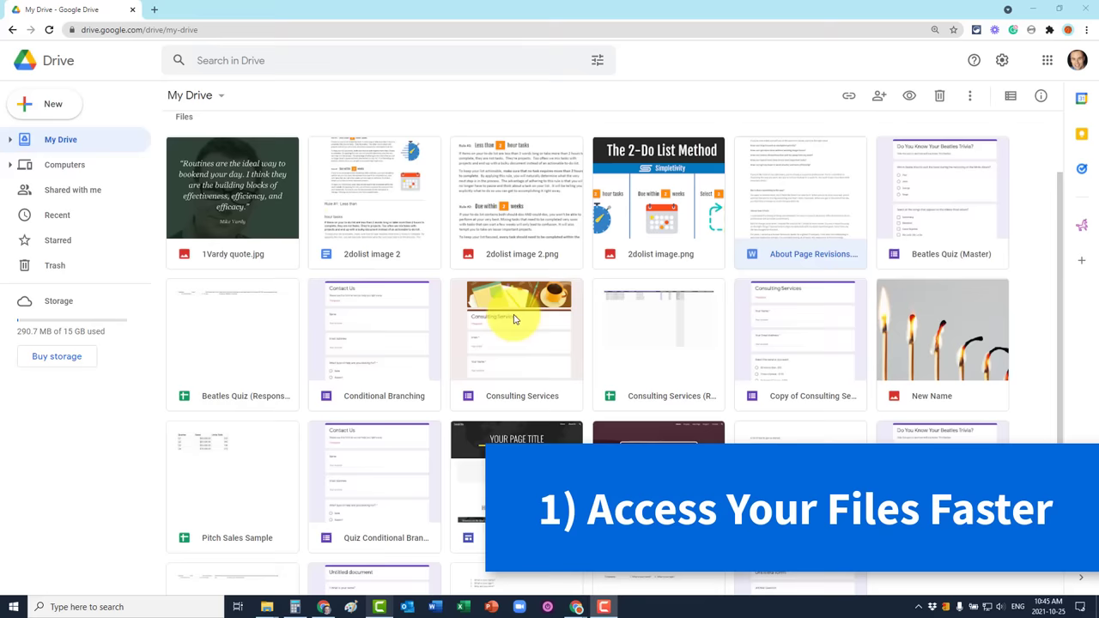
scroll(513, 320, up, 1)
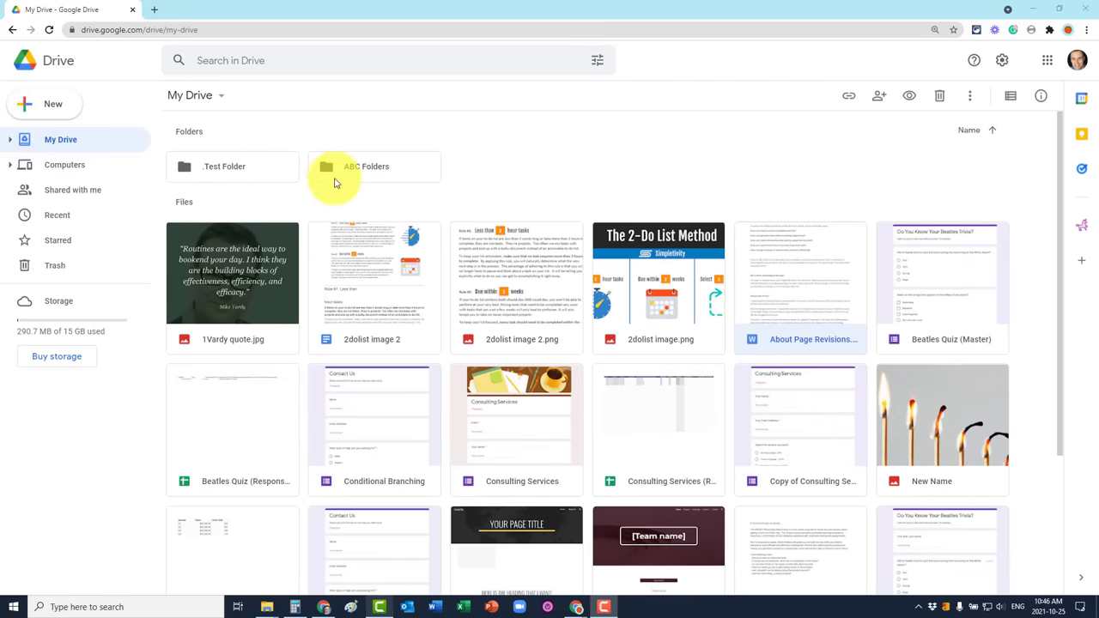
scroll(316, 387, down, 2)
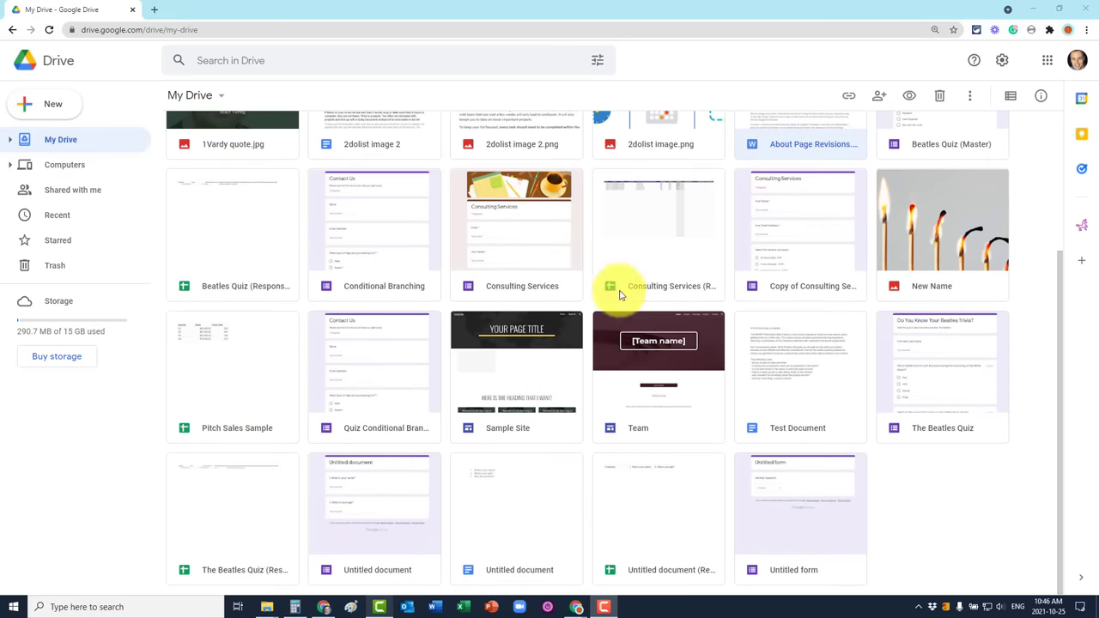
scroll(620, 294, up, 3)
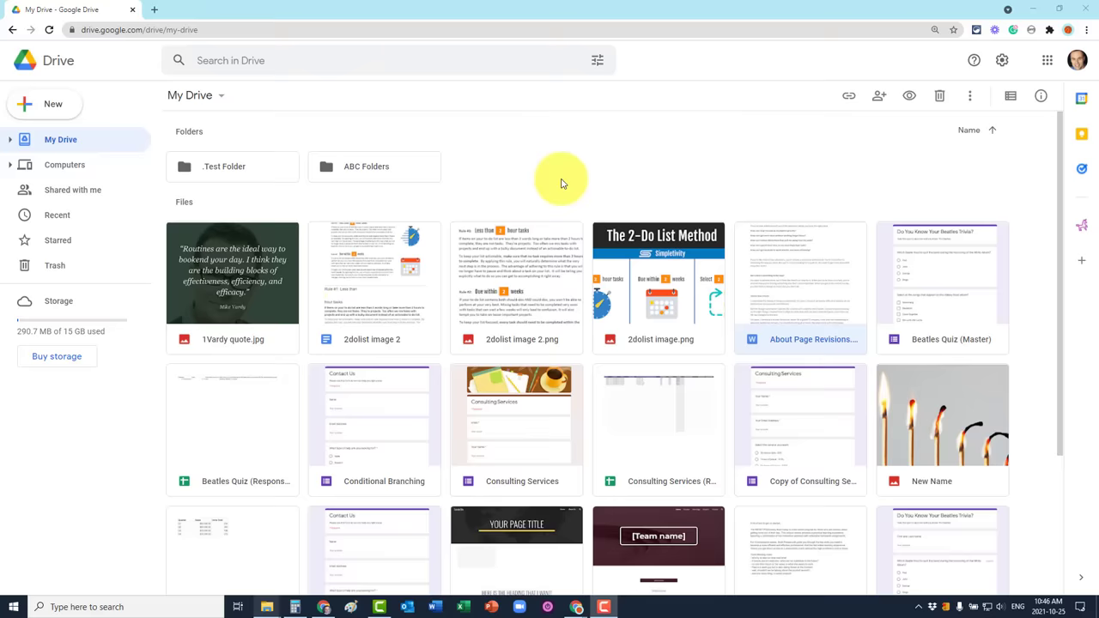
scroll(560, 183, down, 2)
scroll(561, 183, up, 2)
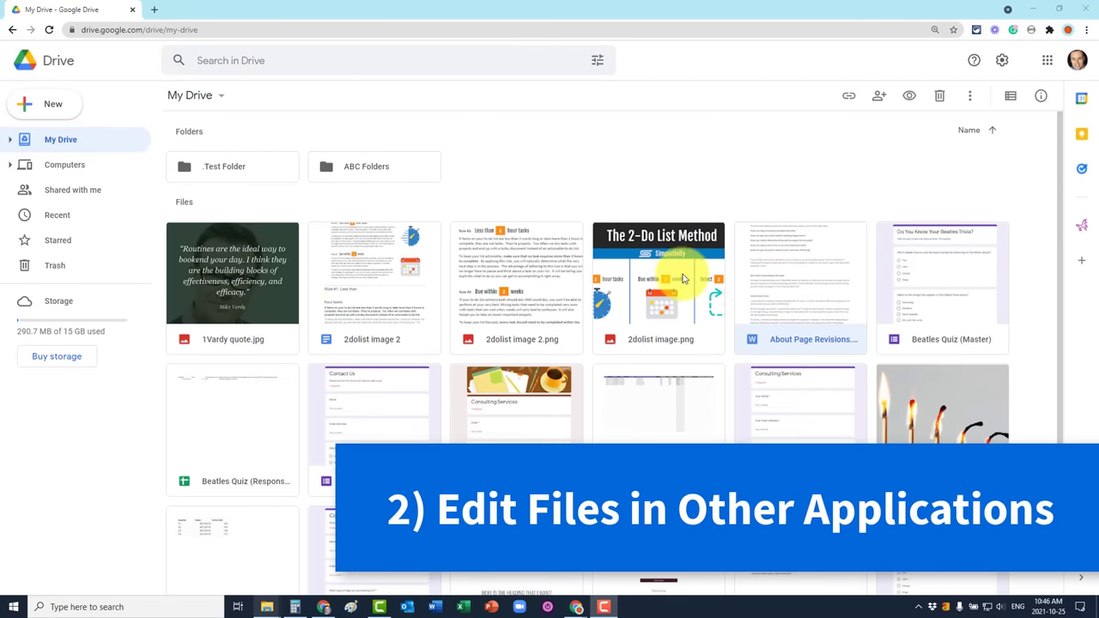
scroll(743, 274, down, 2)
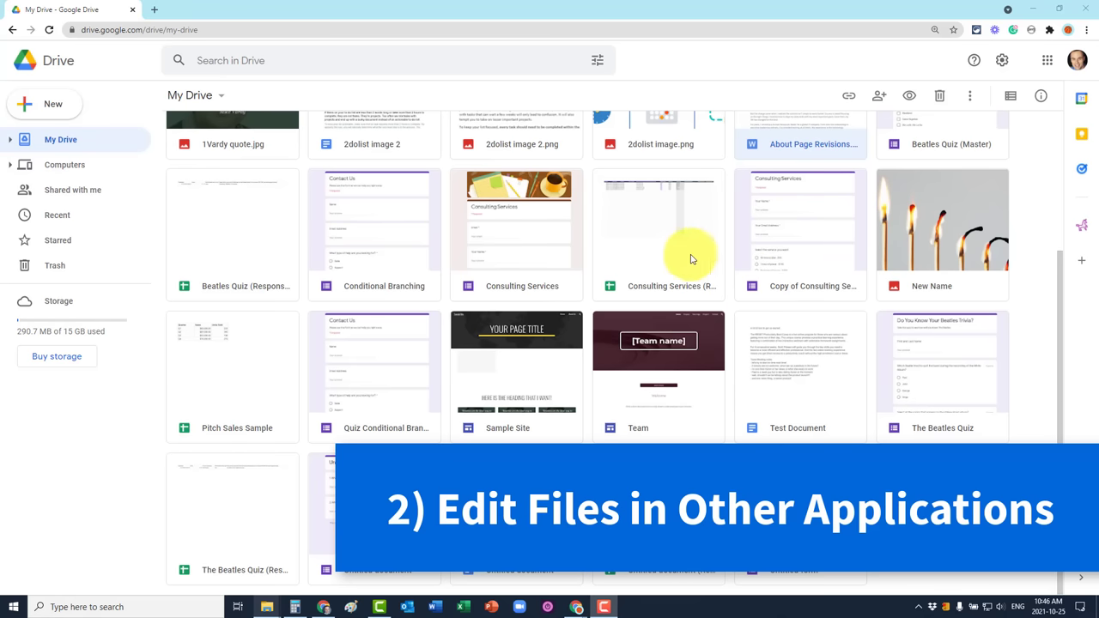
scroll(407, 257, up, 2)
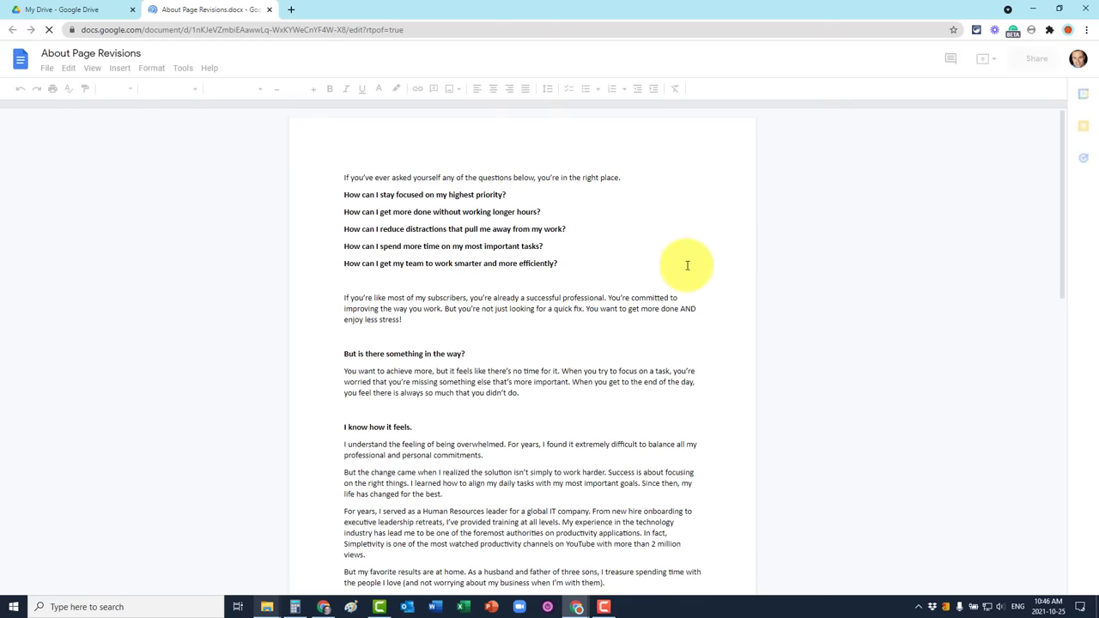
scroll(615, 263, down, 3)
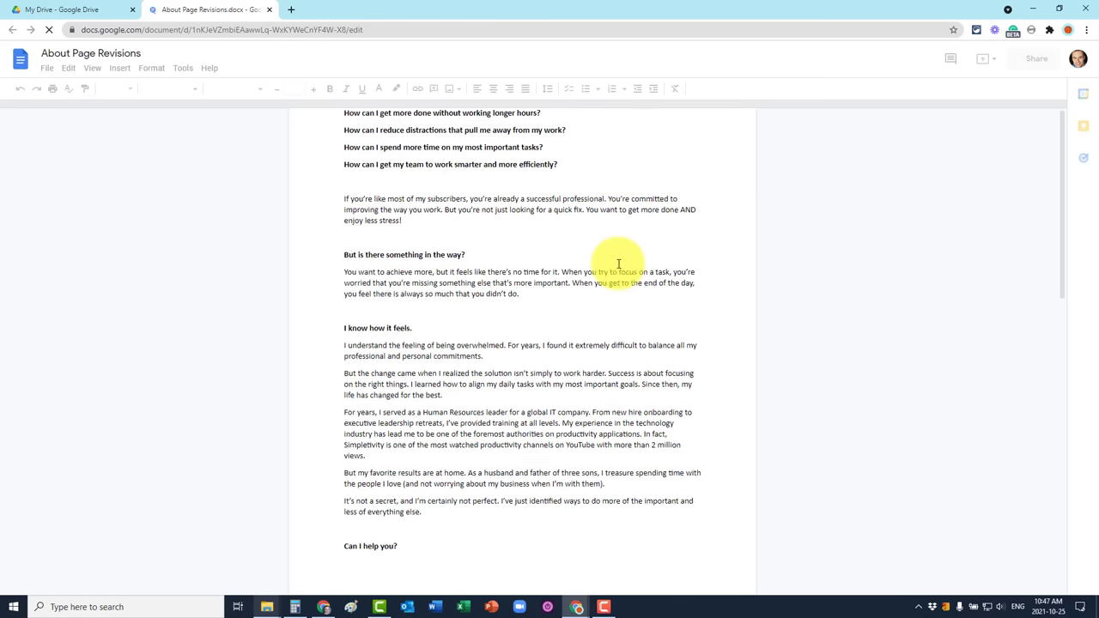
scroll(615, 263, up, 3)
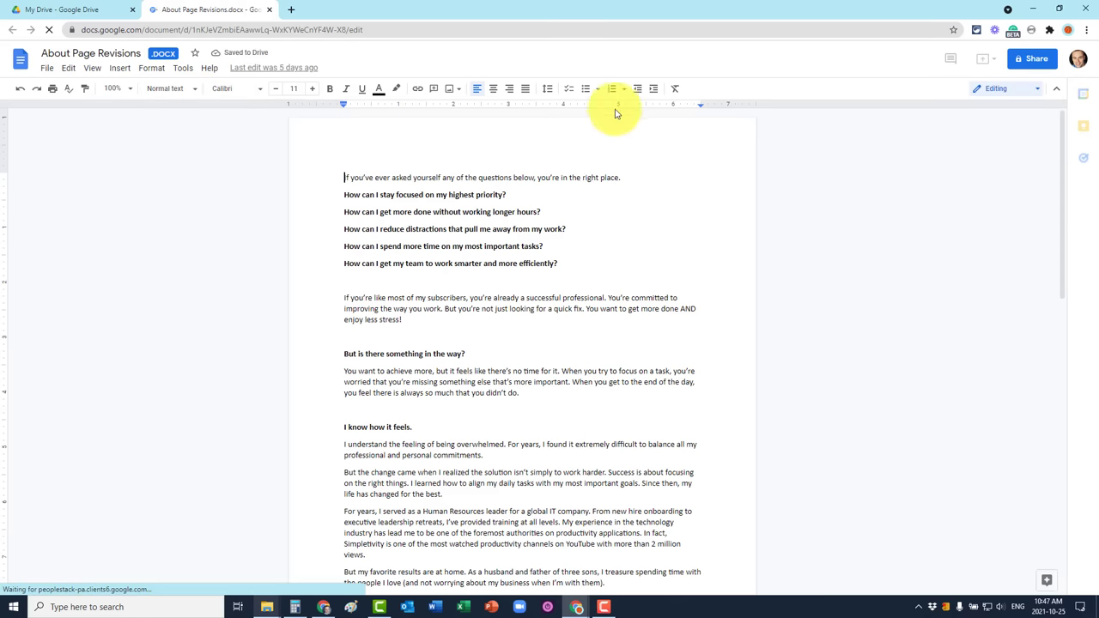
scroll(631, 210, down, 10)
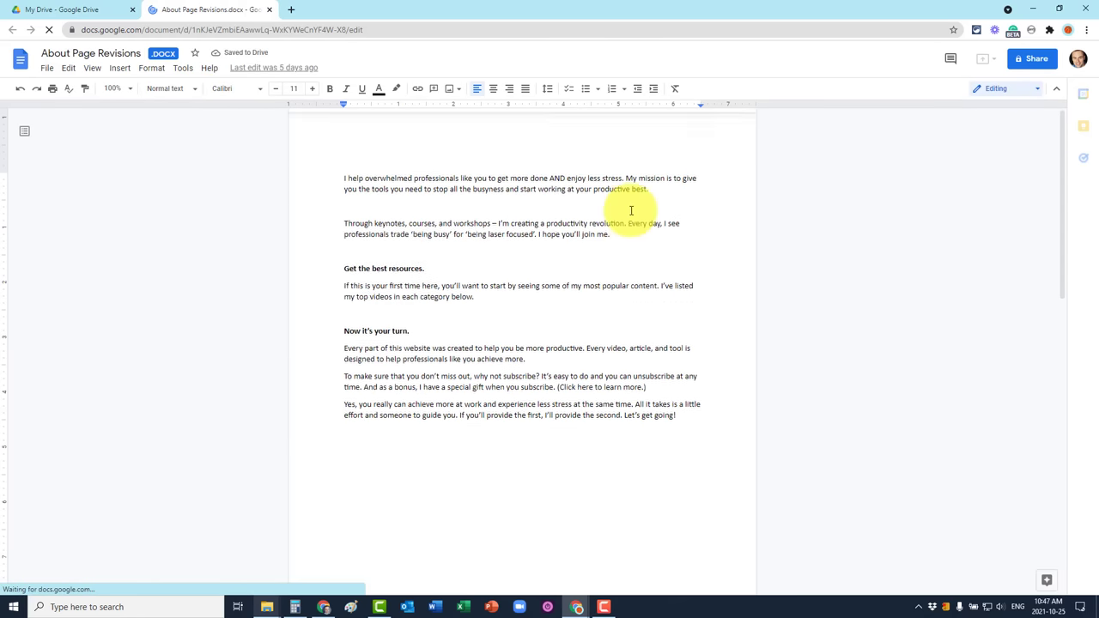
scroll(631, 211, up, 10)
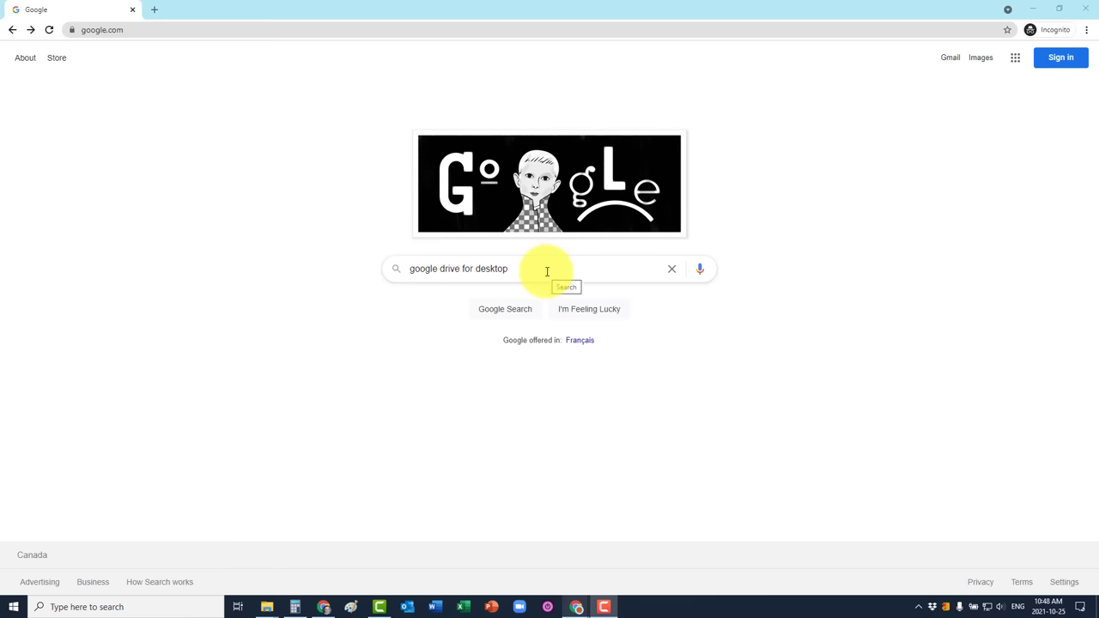
- Search Google for 'google drive for desktop' and open the 'Download - Google Drive' result
click(547, 272)
key(Return)
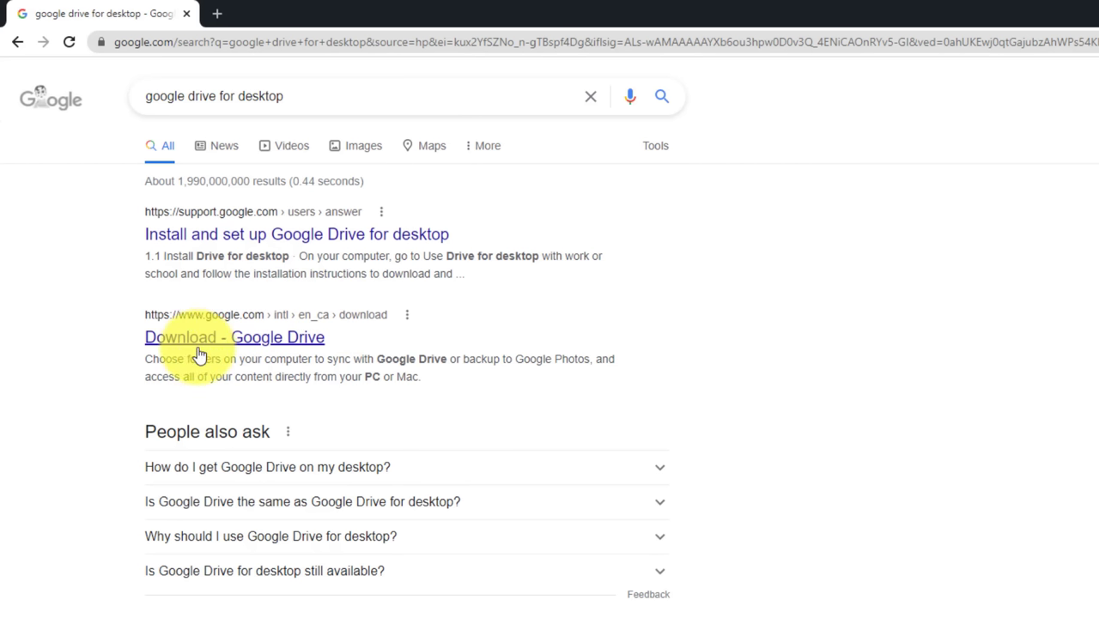
click(237, 343)
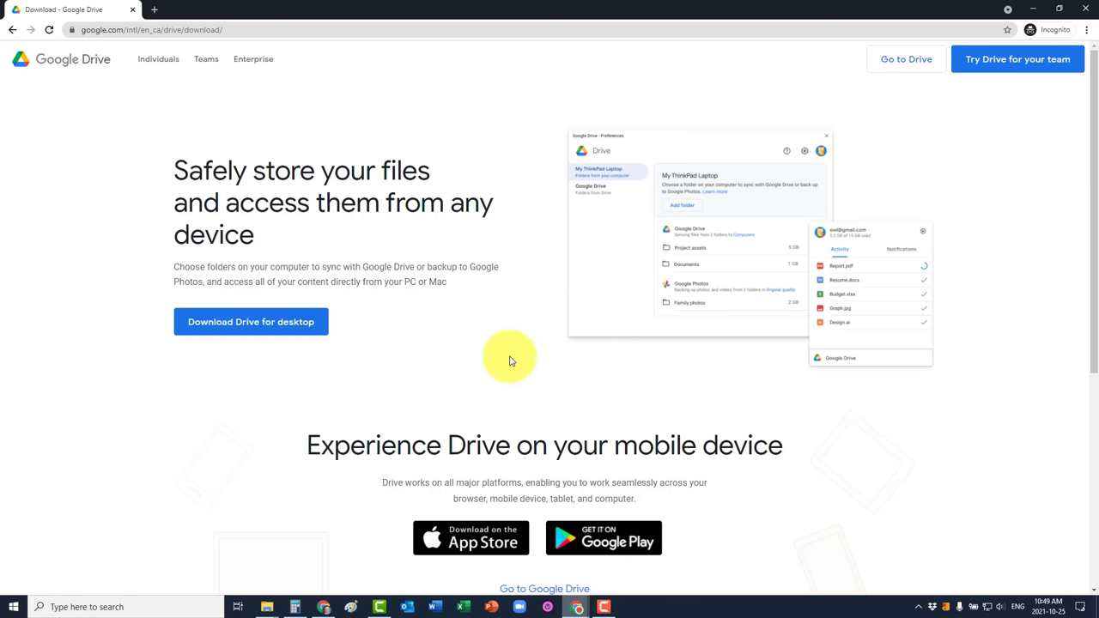
mouse_move(269, 608)
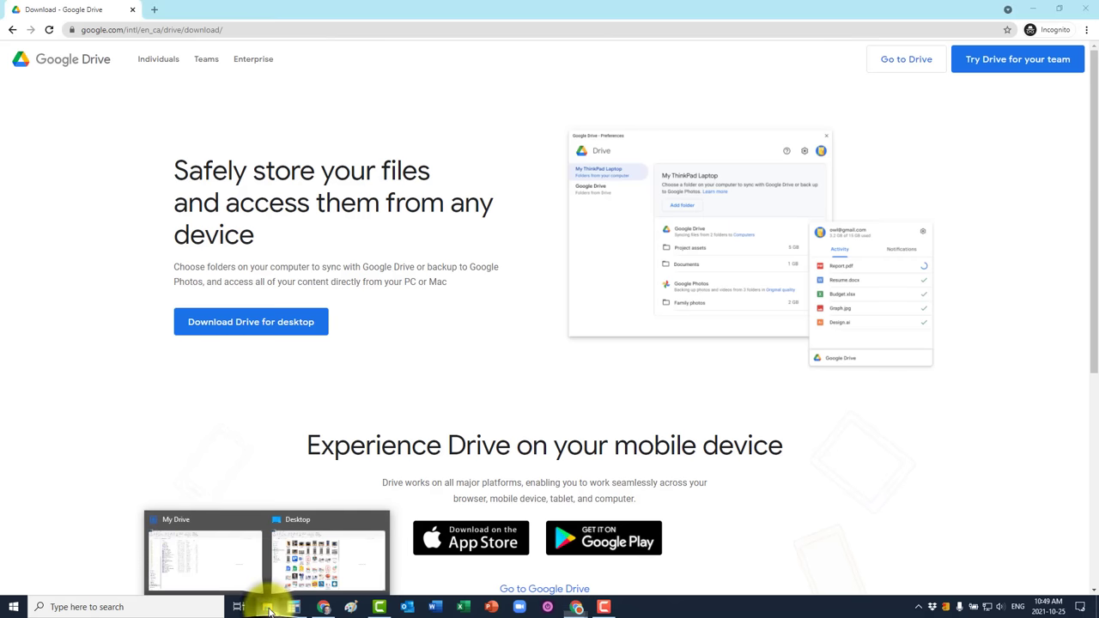
- In File Explorer, open the My Drive folder on Google Drive (G:)
click(245, 564)
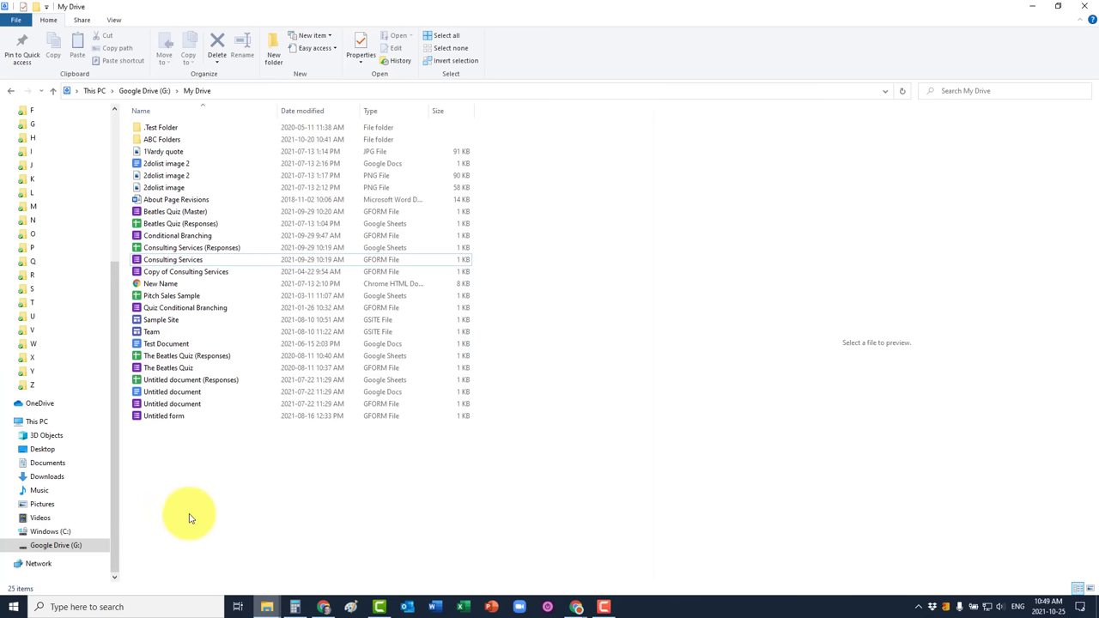
scroll(32, 417, up, 5)
scroll(34, 430, down, 5)
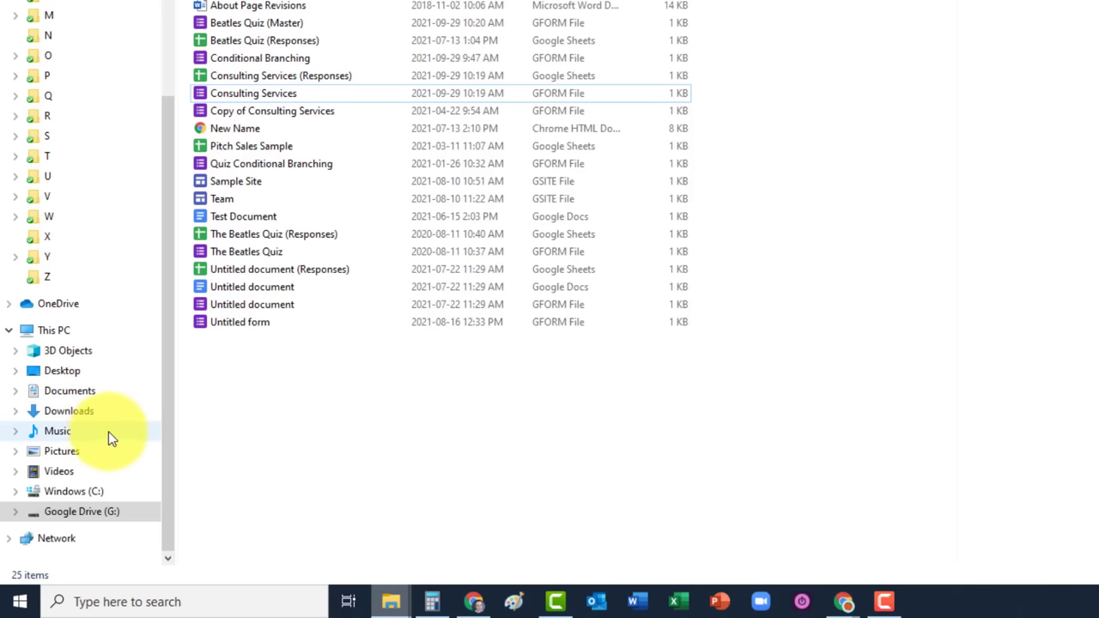
click(99, 515)
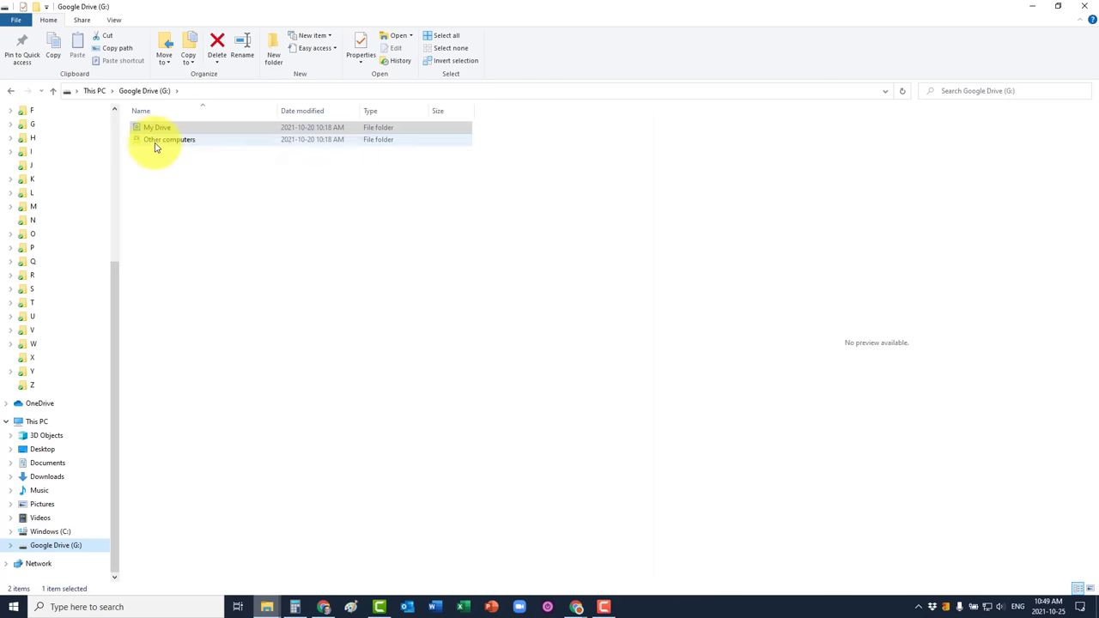
click(204, 130)
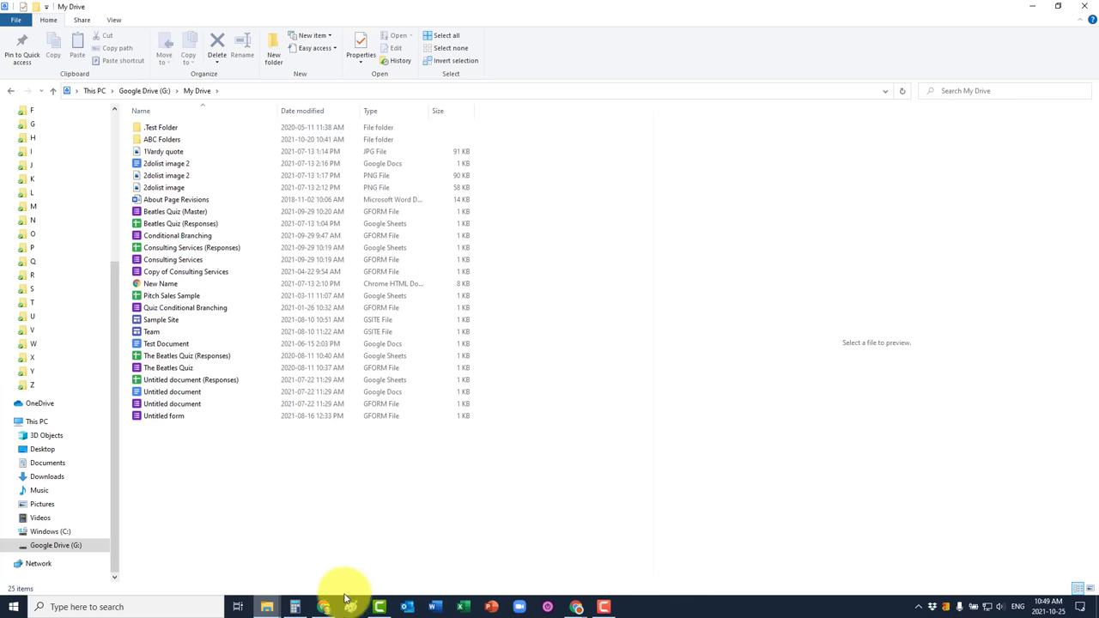
- Compare the files with Drive on the web, then return to the My Drive window
mouse_move(591, 608)
click(526, 557)
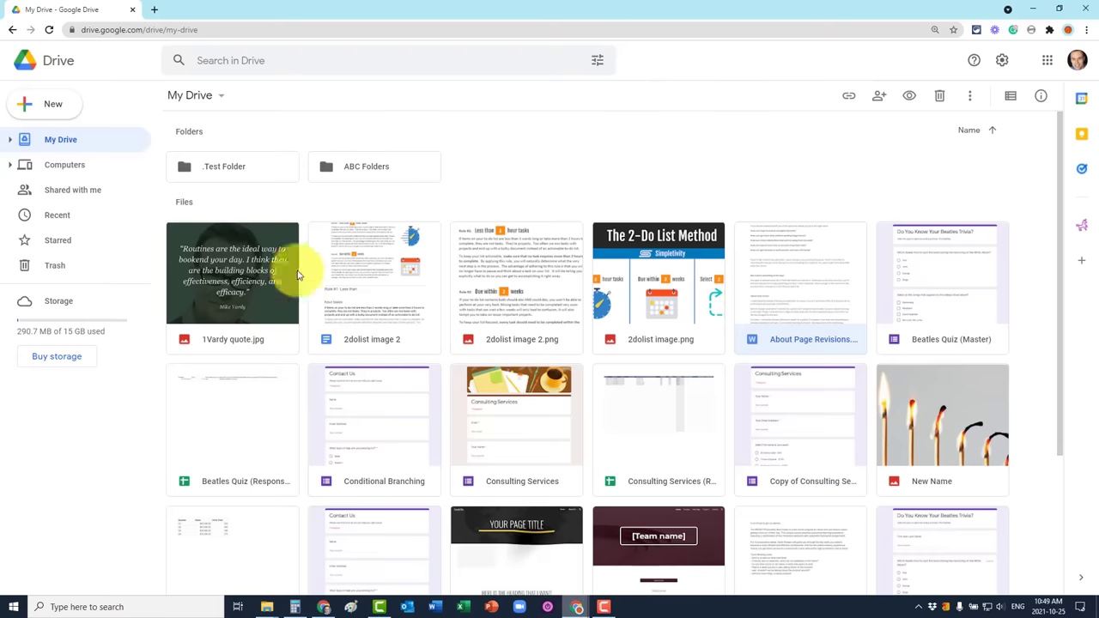
scroll(410, 343, down, 3)
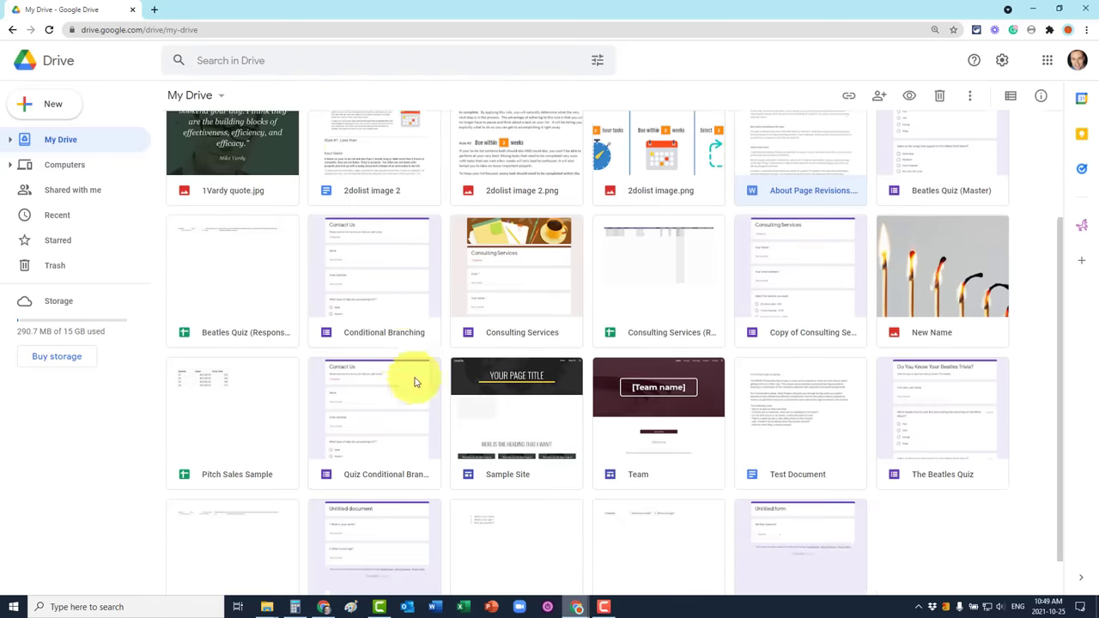
mouse_move(267, 606)
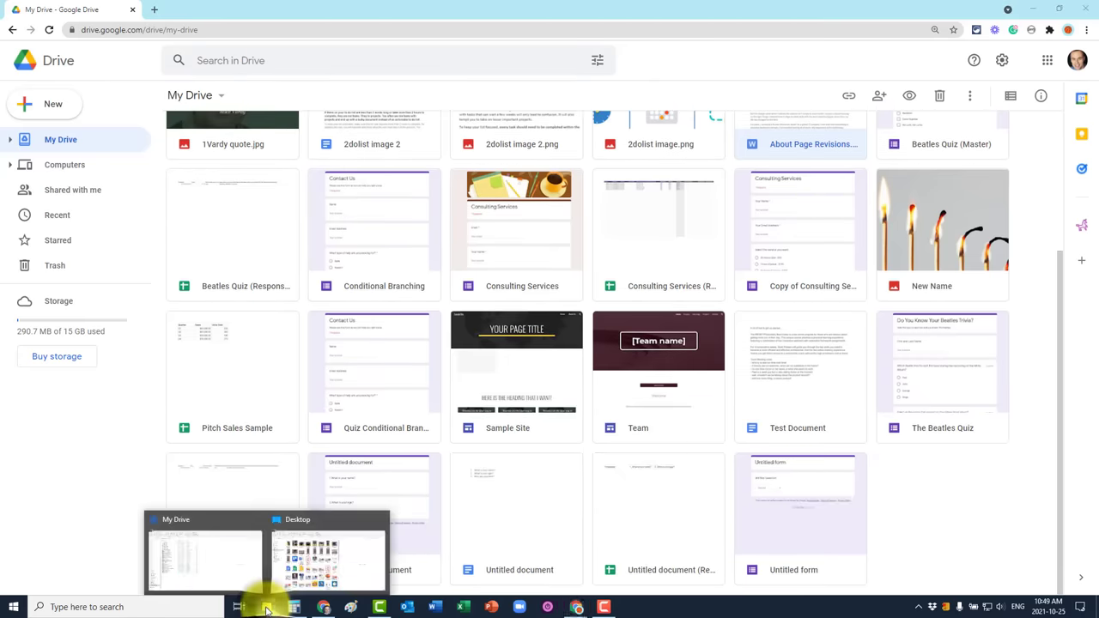
click(220, 556)
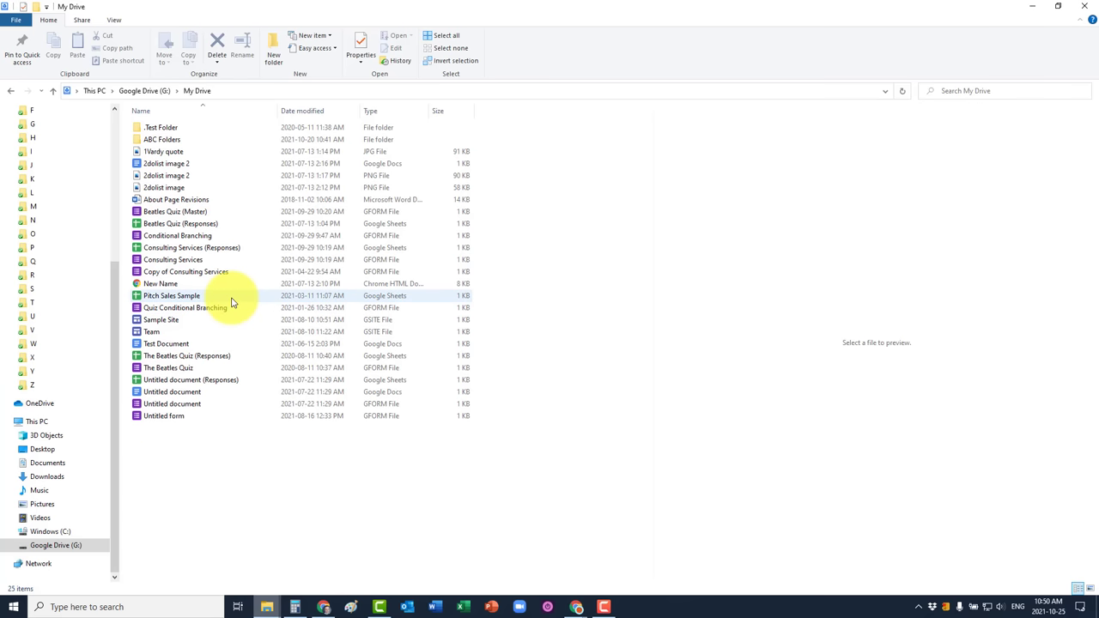
double_click(180, 187)
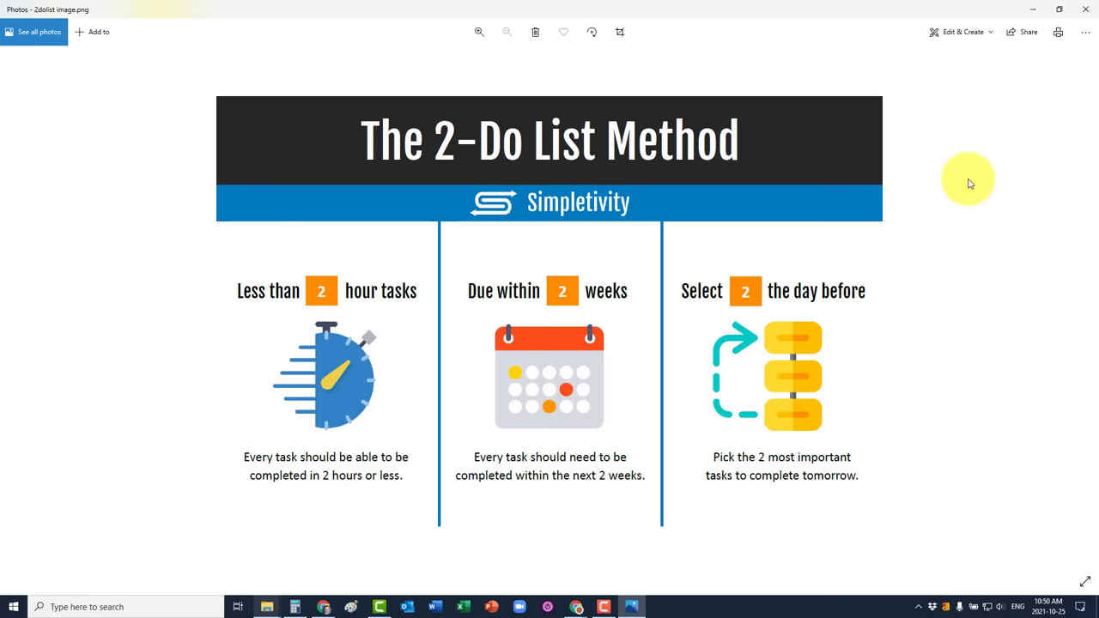
click(1085, 9)
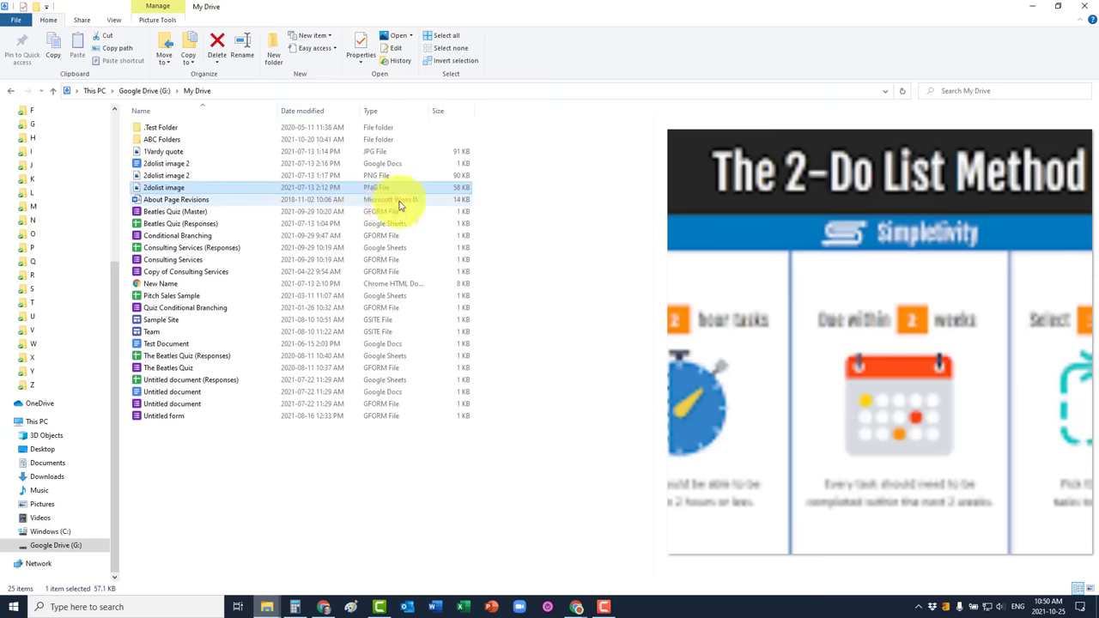
click(176, 203)
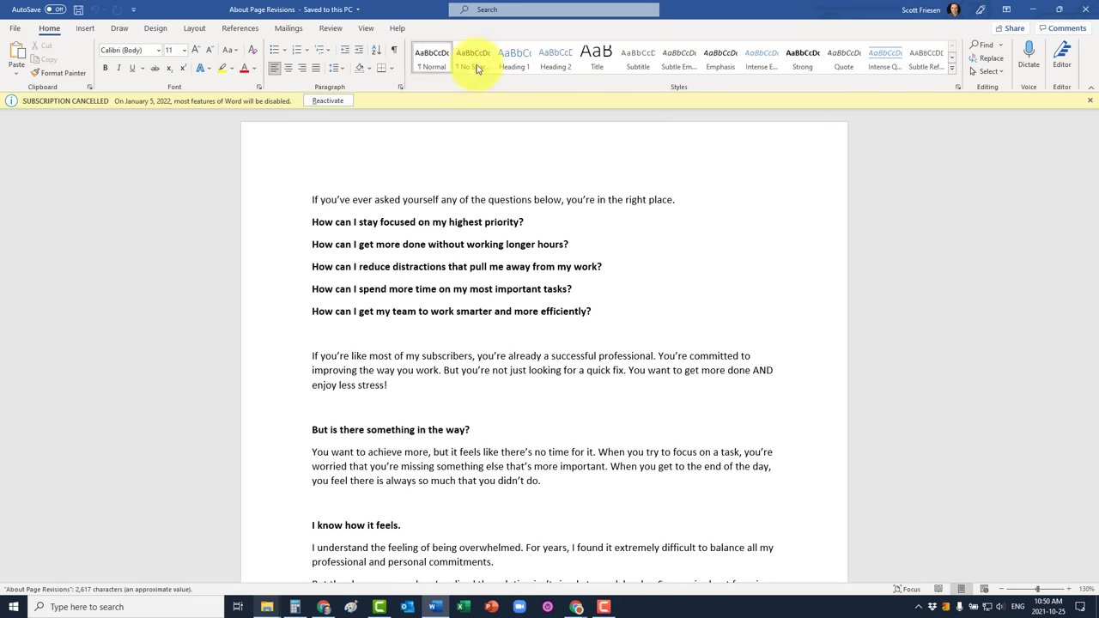
click(1089, 101)
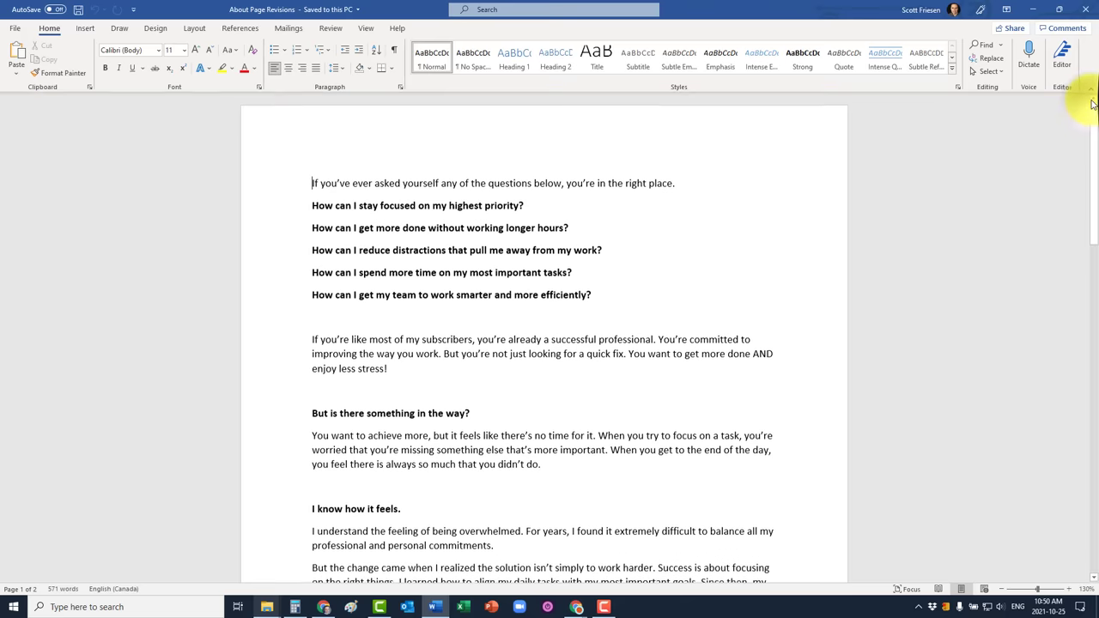
scroll(486, 249, down, 8)
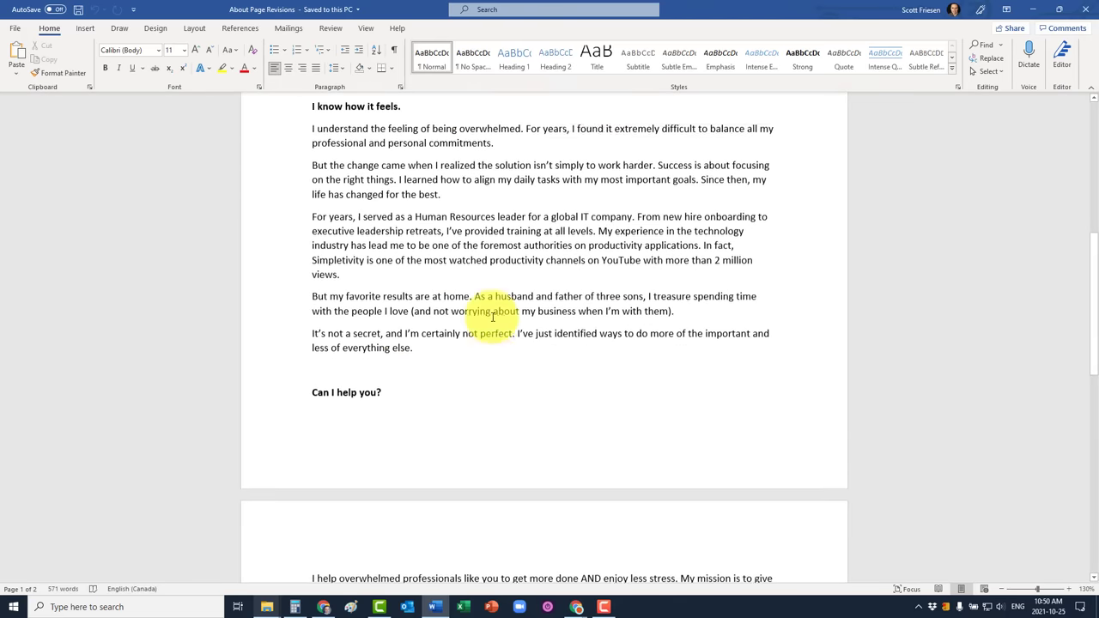
scroll(493, 317, up, 8)
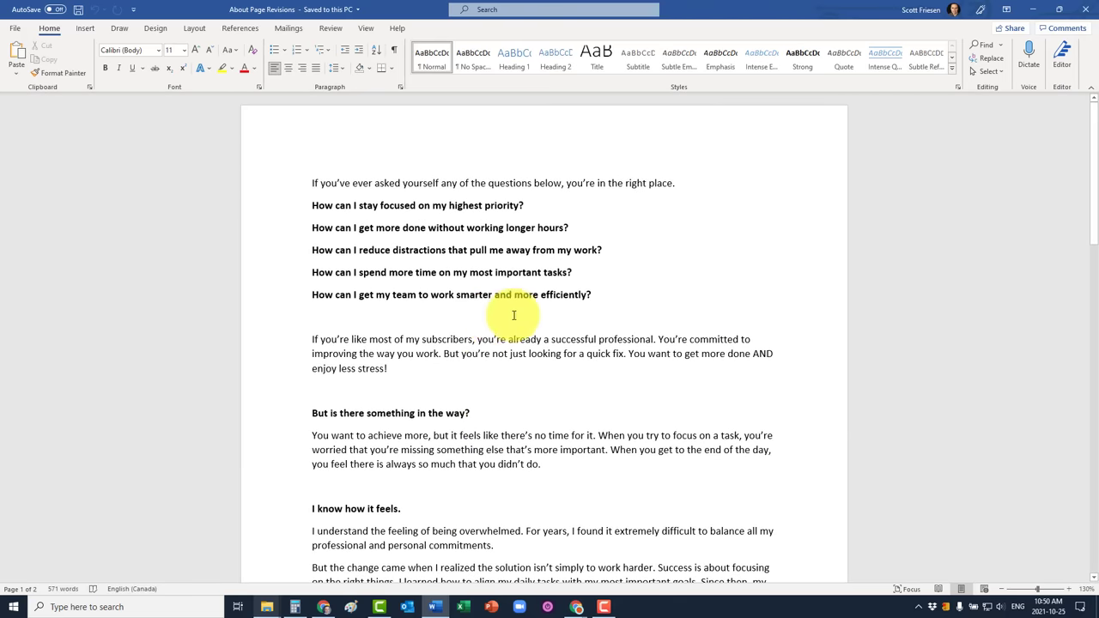
click(1090, 8)
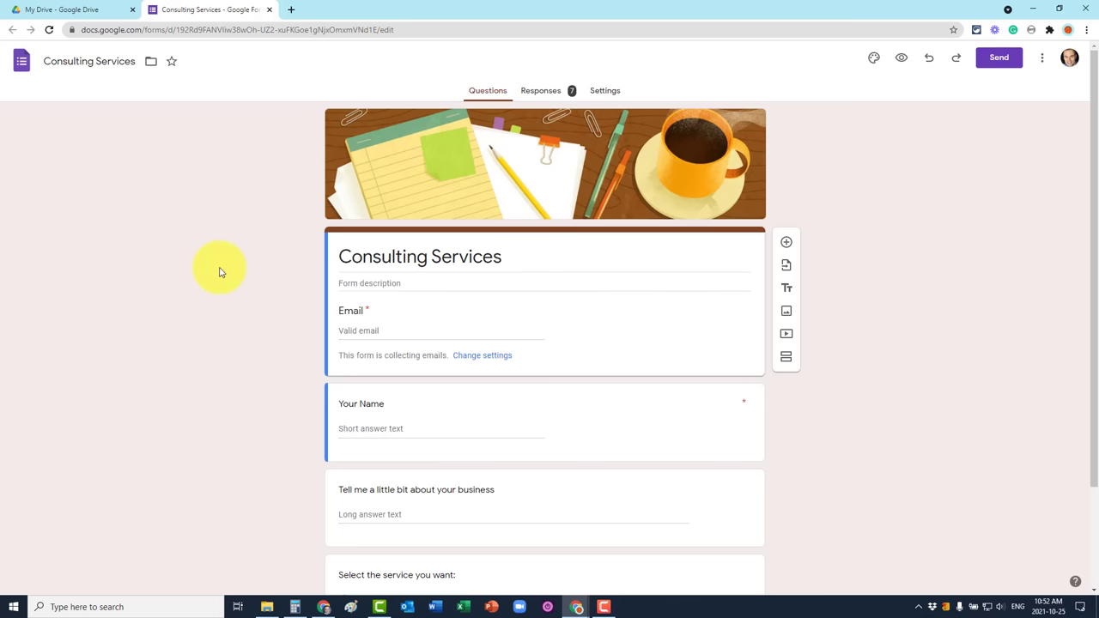
- Toggle between the Drive and Consulting Services form tabs, then bring up the local My Drive folder
scroll(219, 272, down, 1)
scroll(220, 270, up, 1)
click(85, 10)
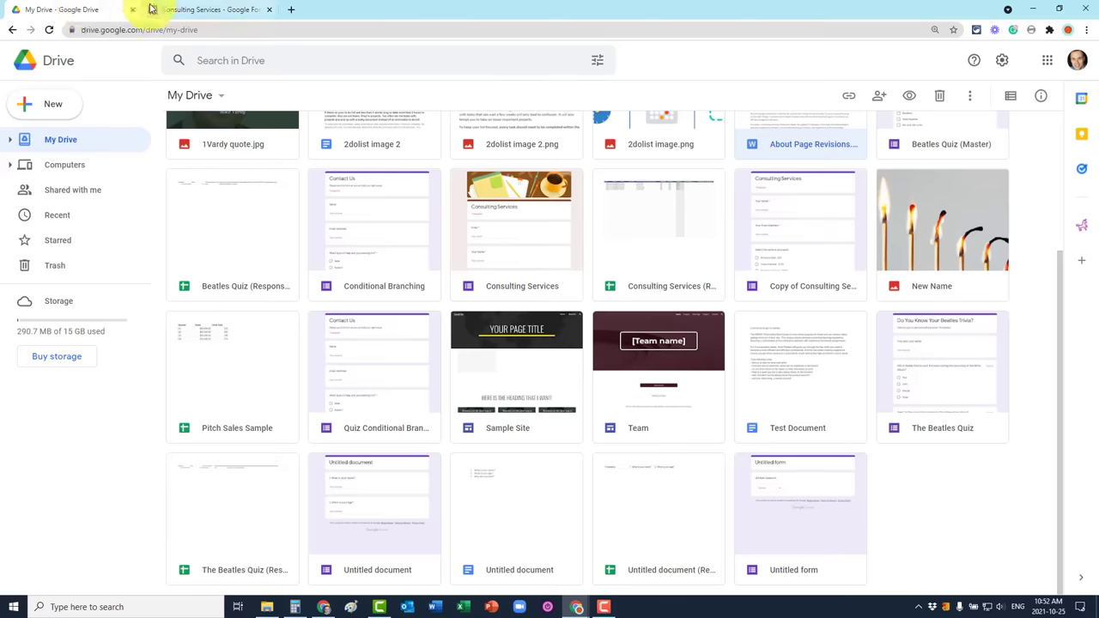
click(213, 11)
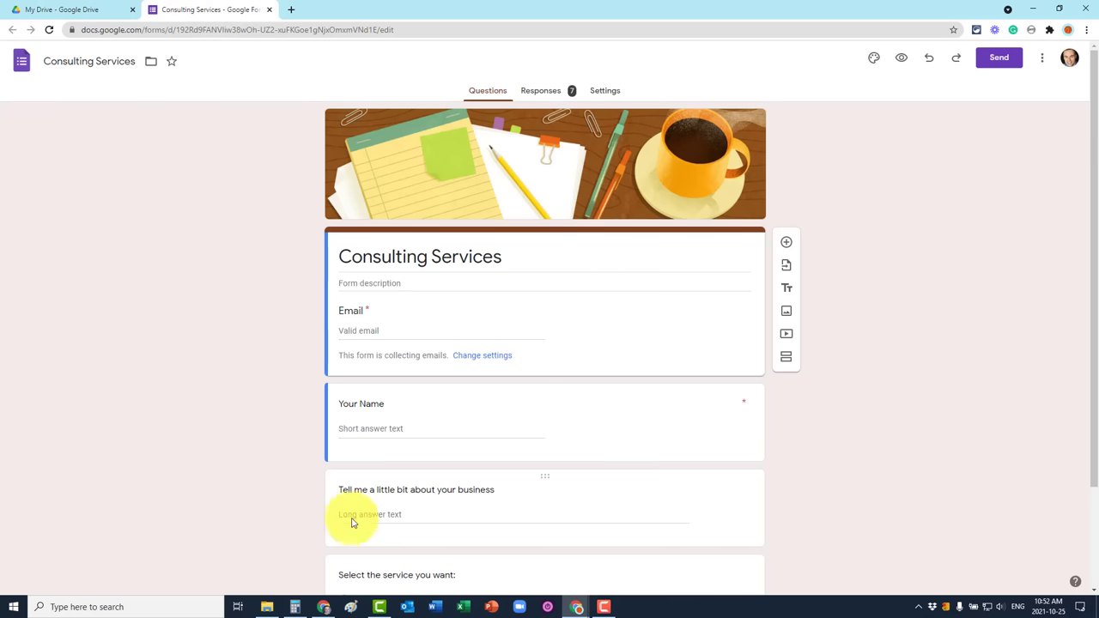
click(269, 606)
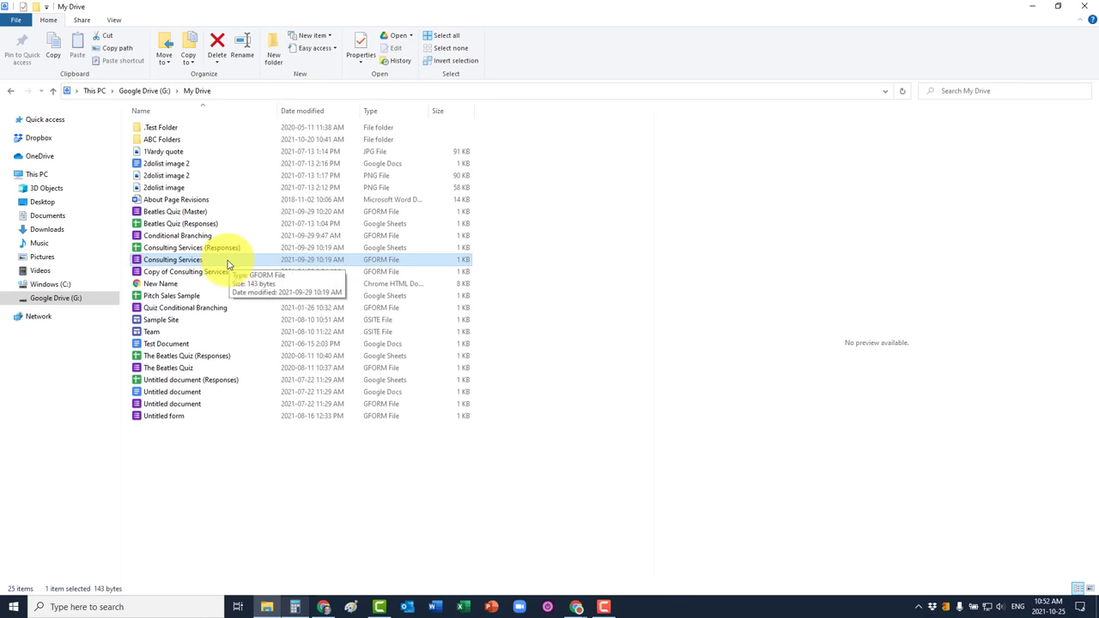
click(63, 306)
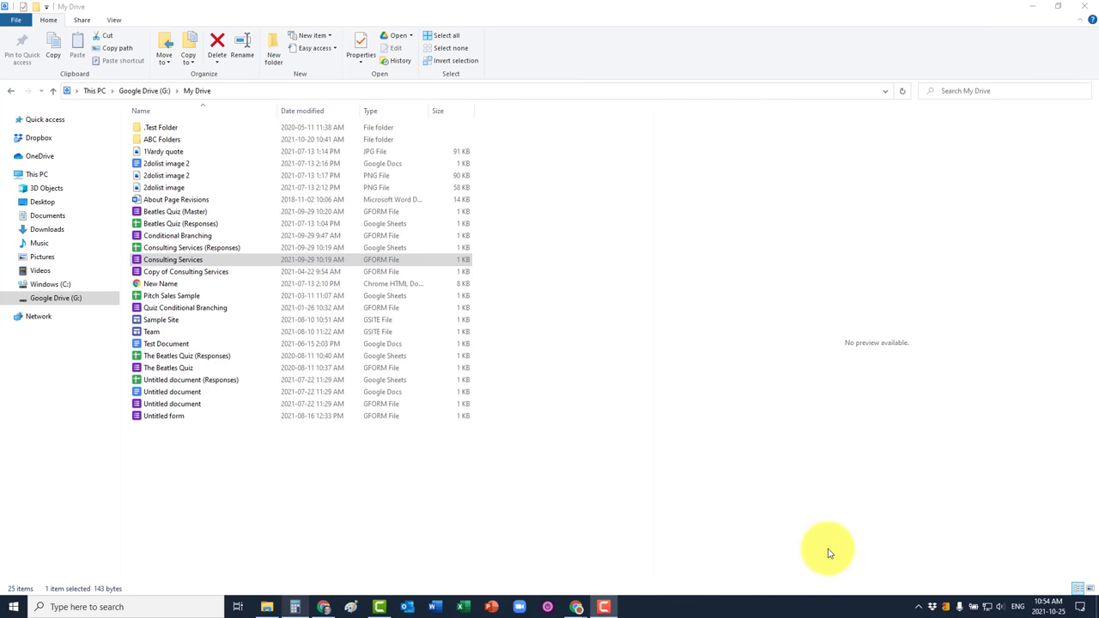
- Open the Google Drive tray panel from hidden icons, check Notifications, and open its settings menu
click(918, 606)
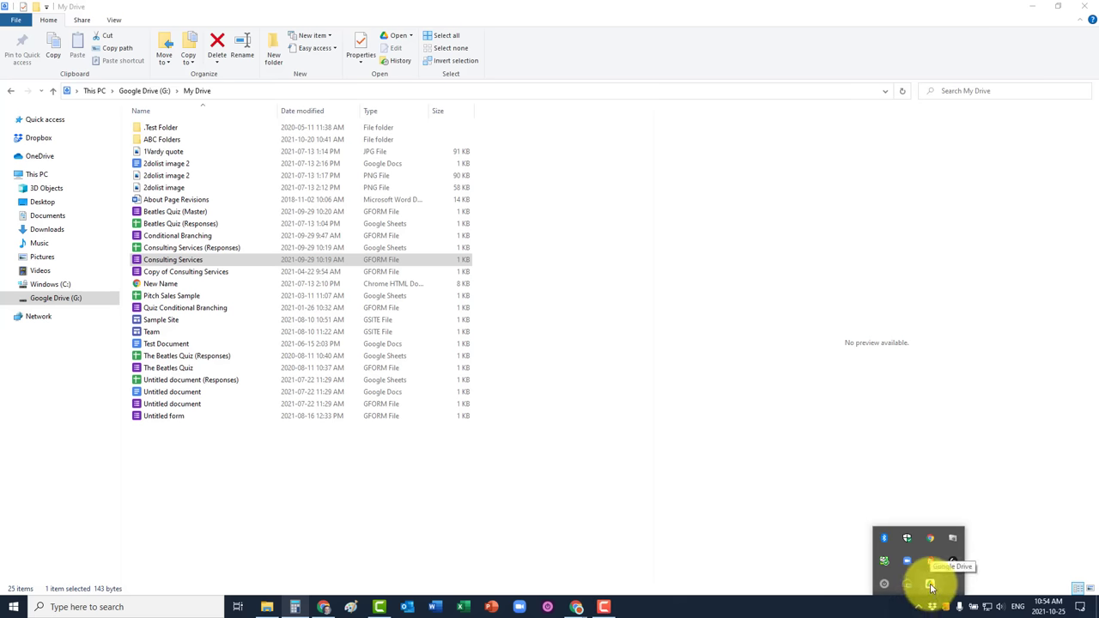
click(931, 585)
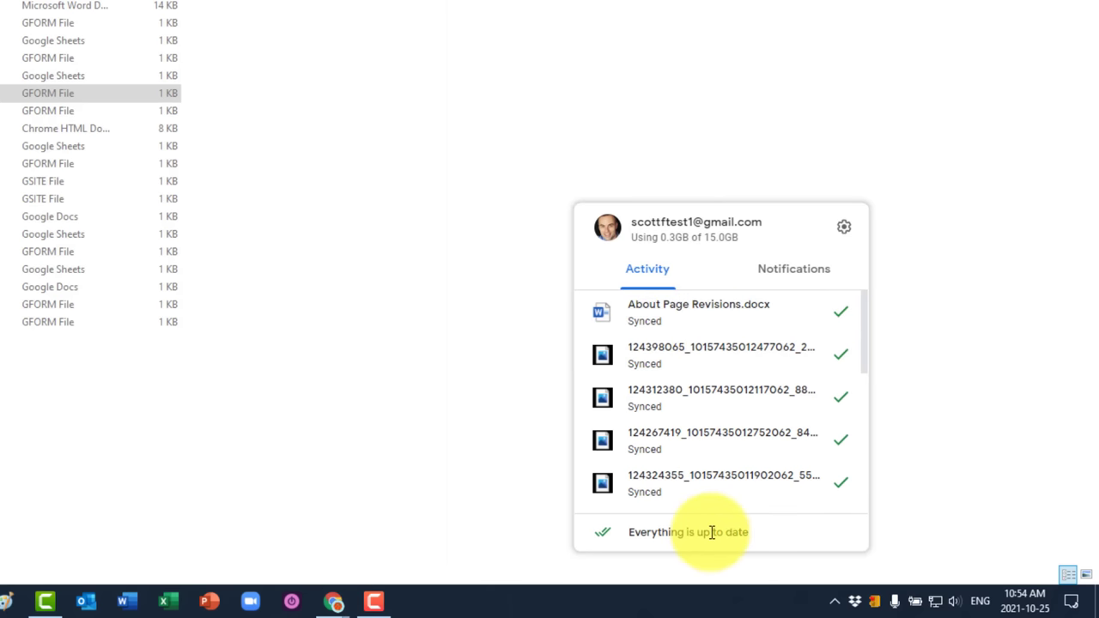
click(788, 271)
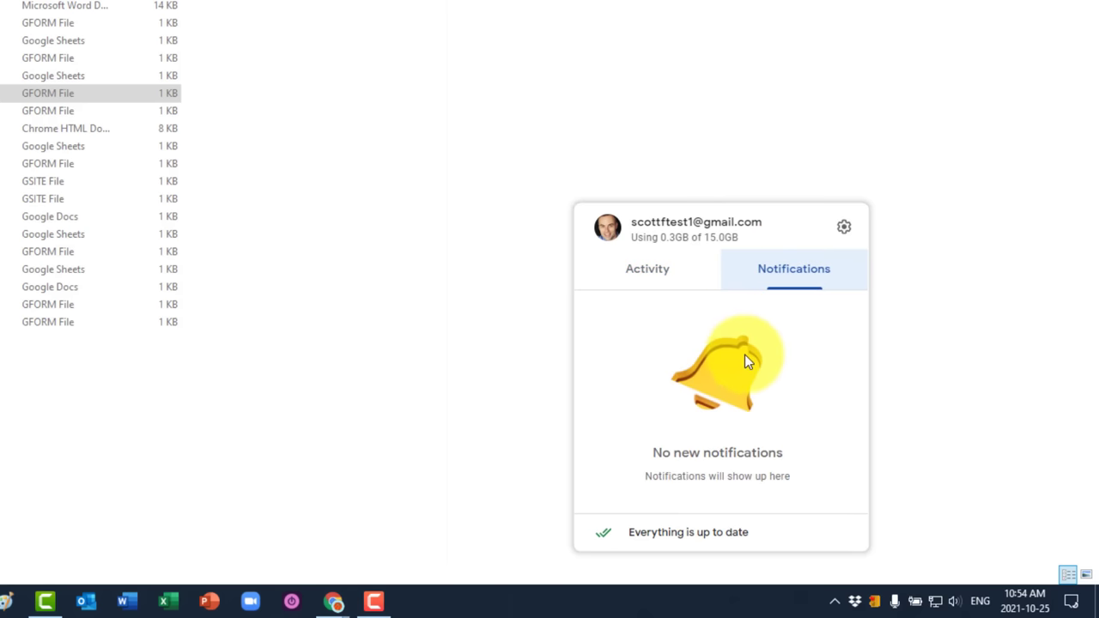
click(846, 230)
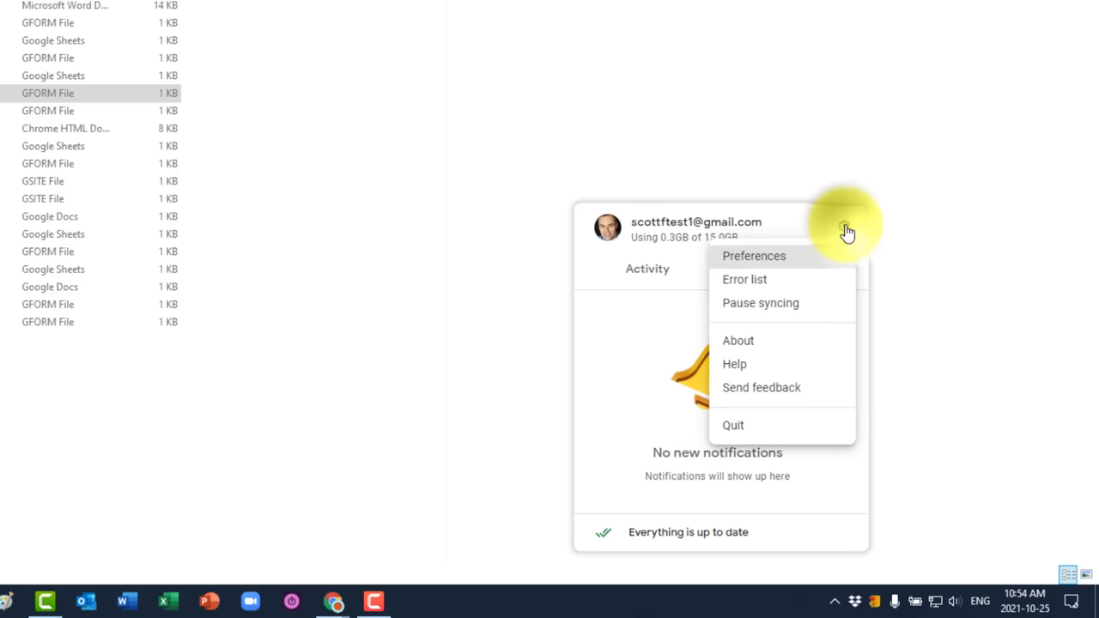
- Open Preferences and go to the My Laptop folder backup page
click(747, 257)
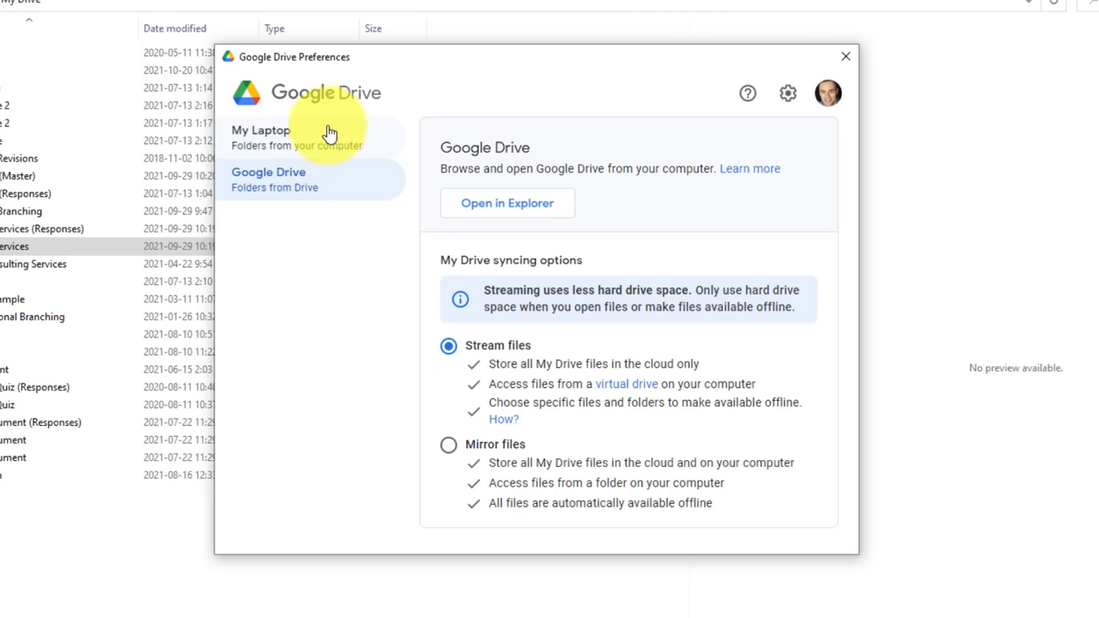
click(329, 133)
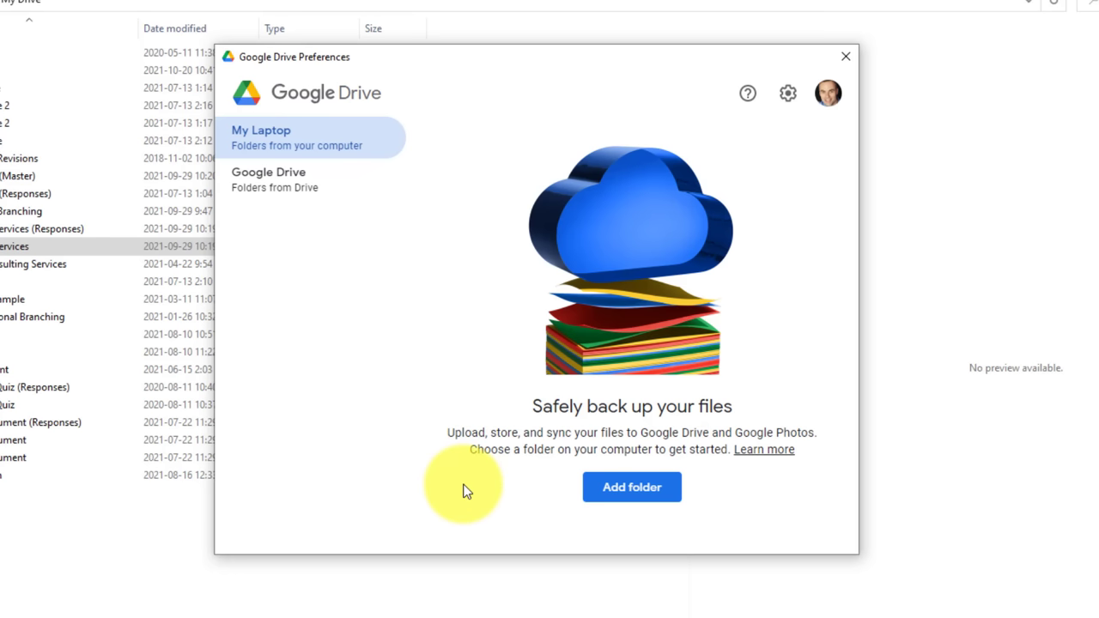
- Add the Desktop's Bleach band artifacts folder for backup, keeping Sync with Google Drive checked
click(589, 486)
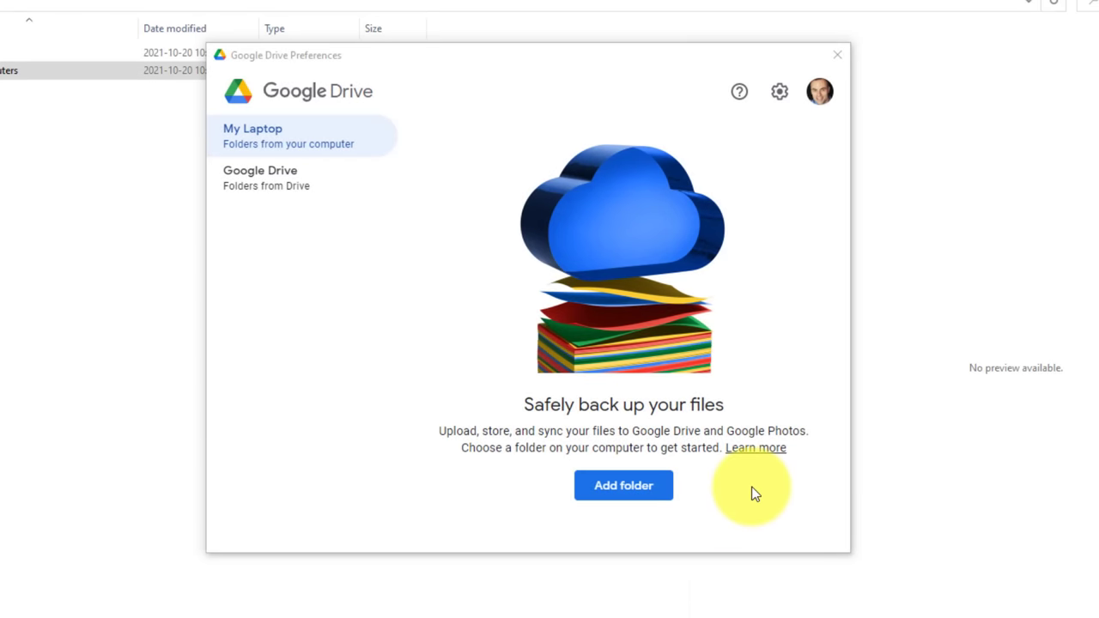
click(628, 485)
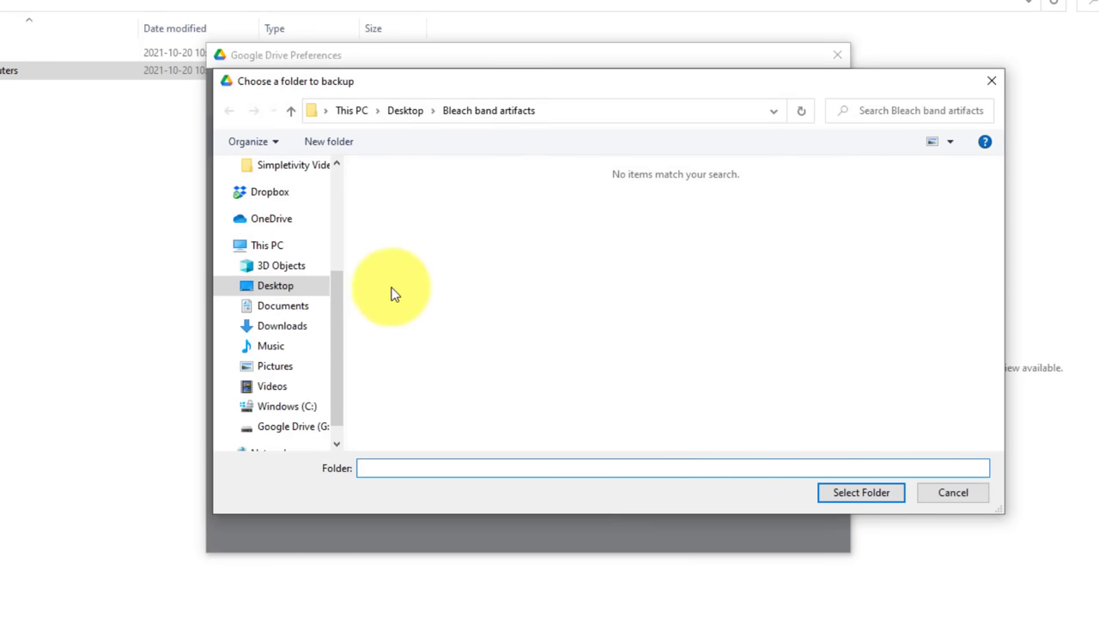
click(278, 288)
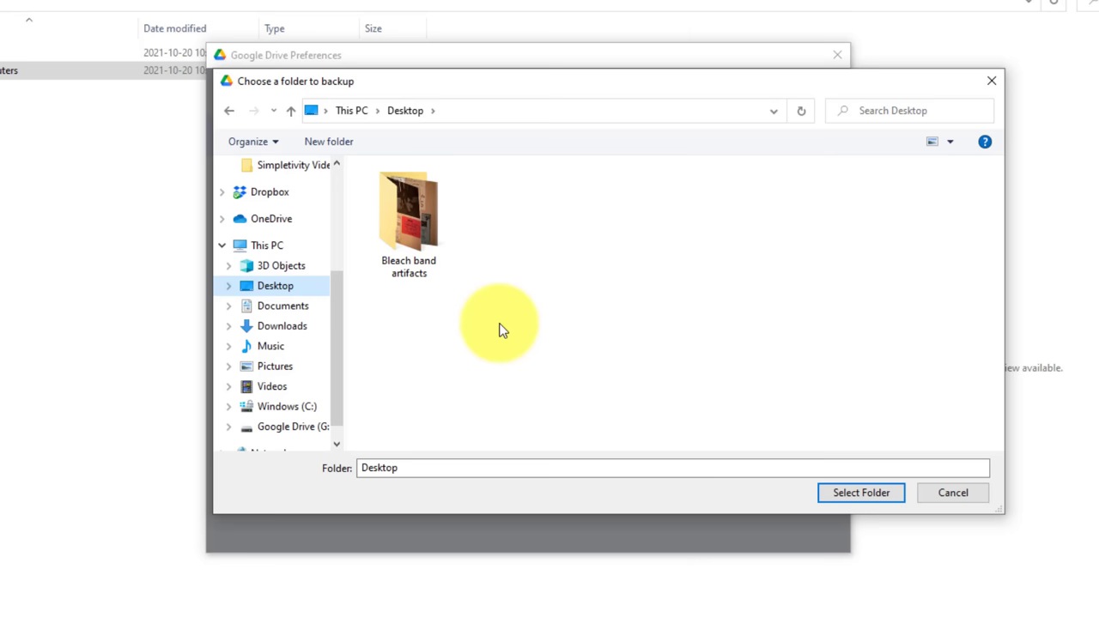
double_click(406, 216)
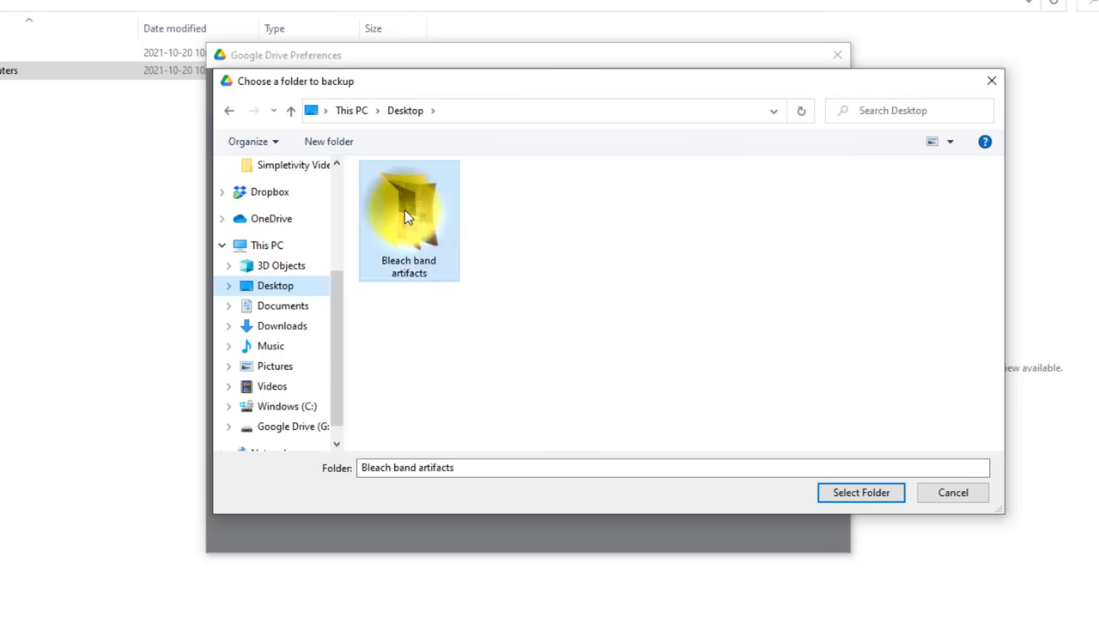
click(883, 498)
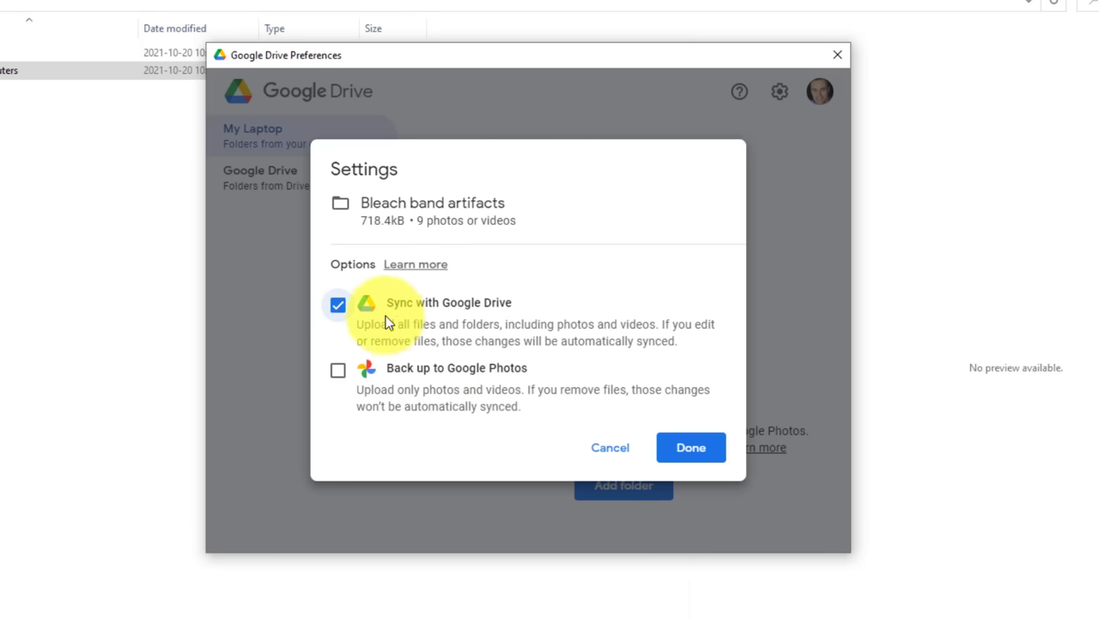
- Confirm the folder choice, keep pending changes via Go back, and save the Bleach band artifacts sync
click(688, 448)
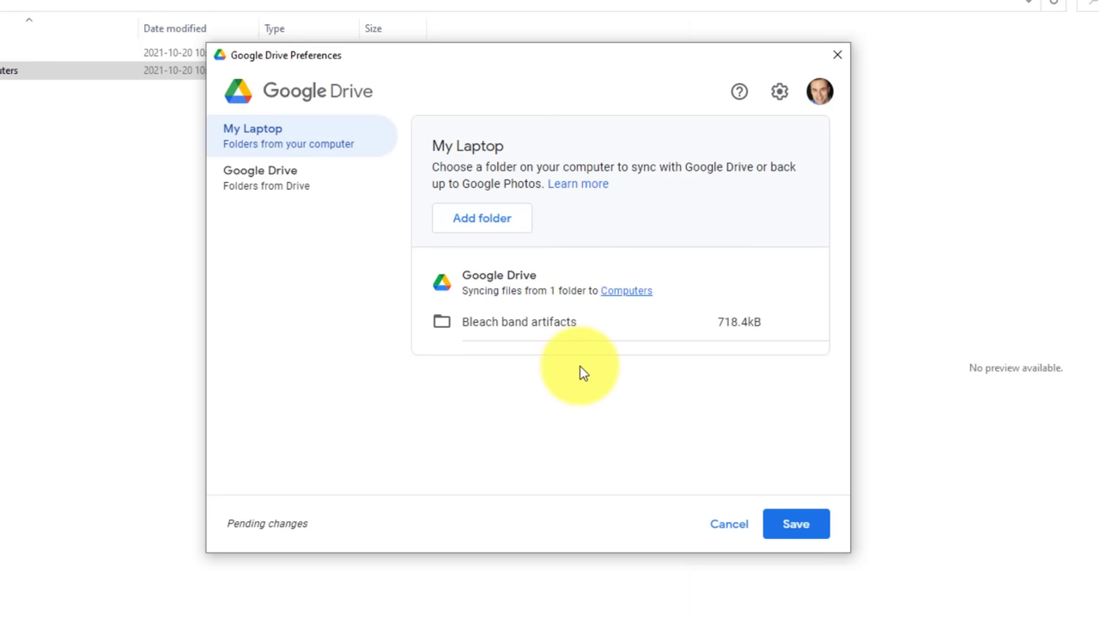
click(346, 187)
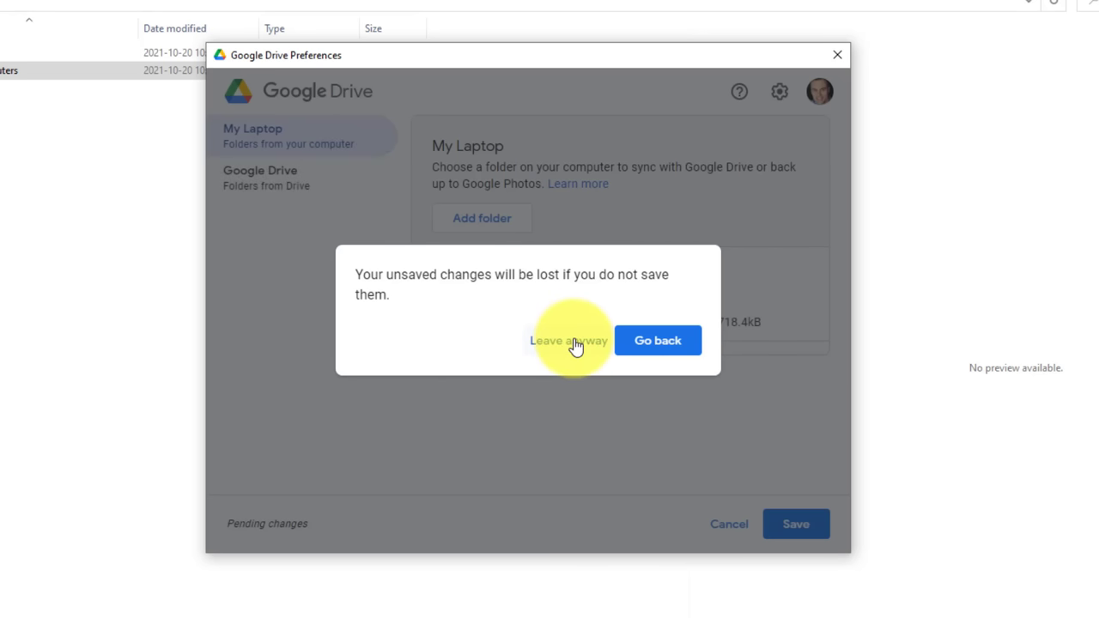
click(658, 347)
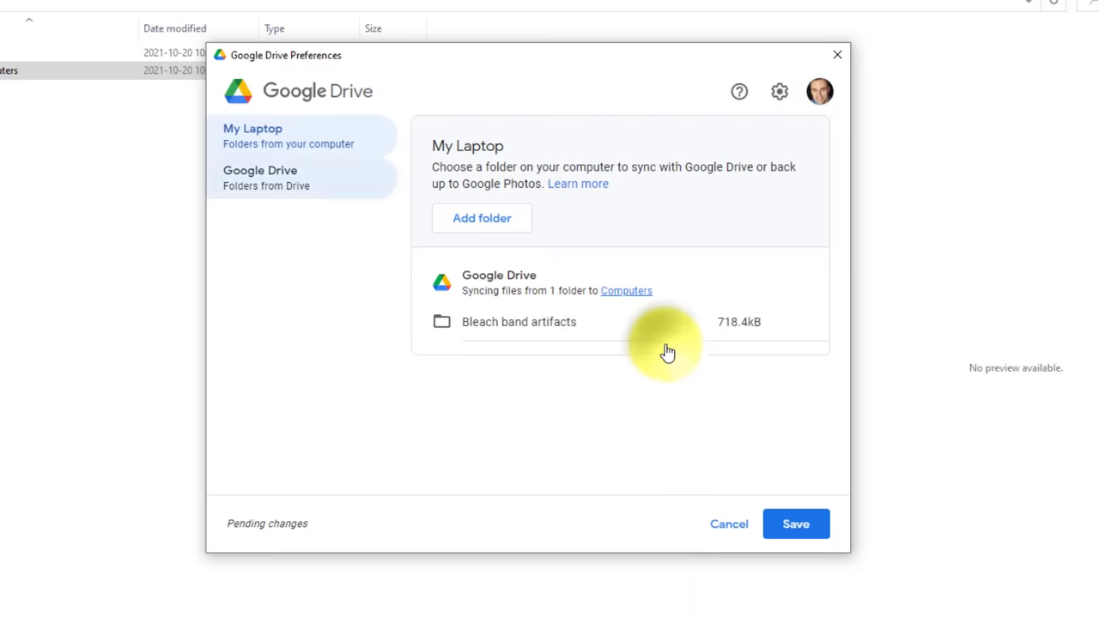
click(797, 527)
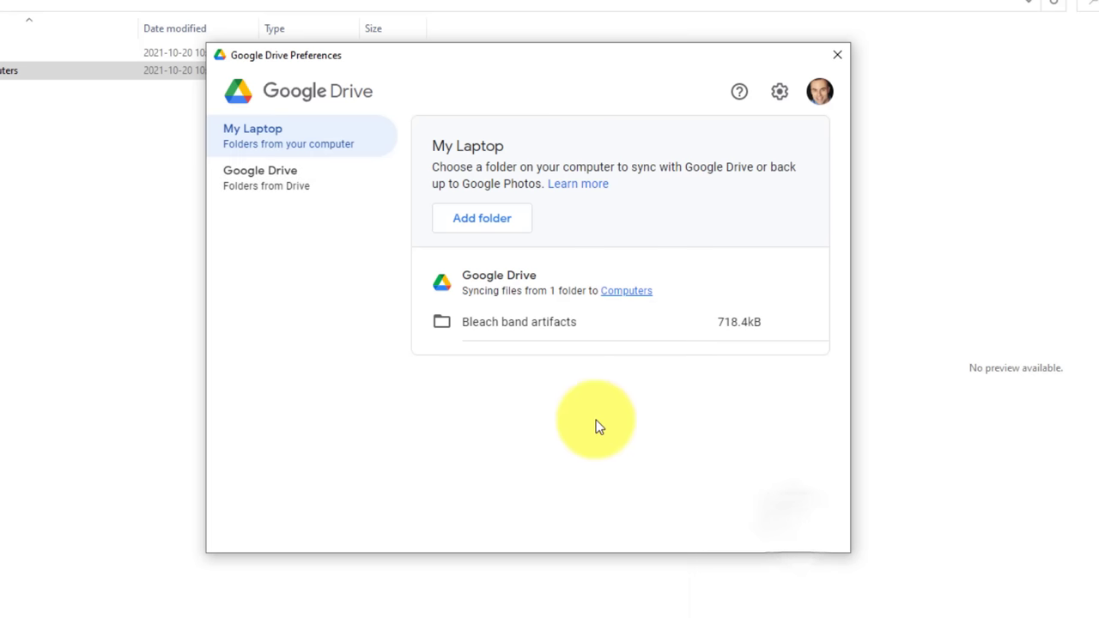
mouse_move(582, 334)
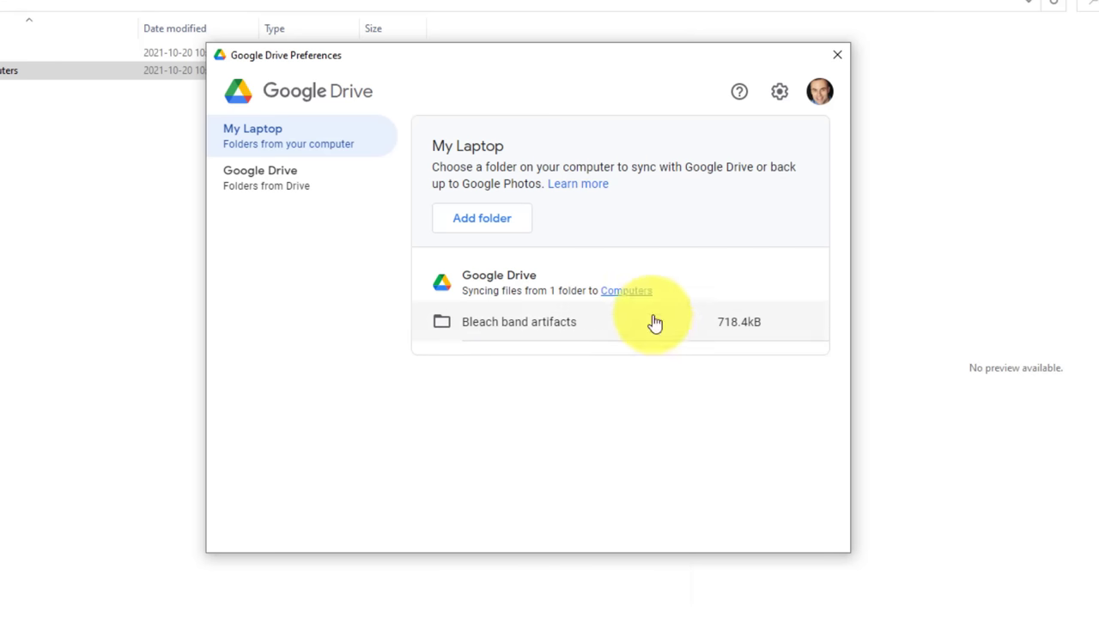
- Show the Google Drive section's My Drive syncing options, with Stream files selected over Mirror files
click(280, 186)
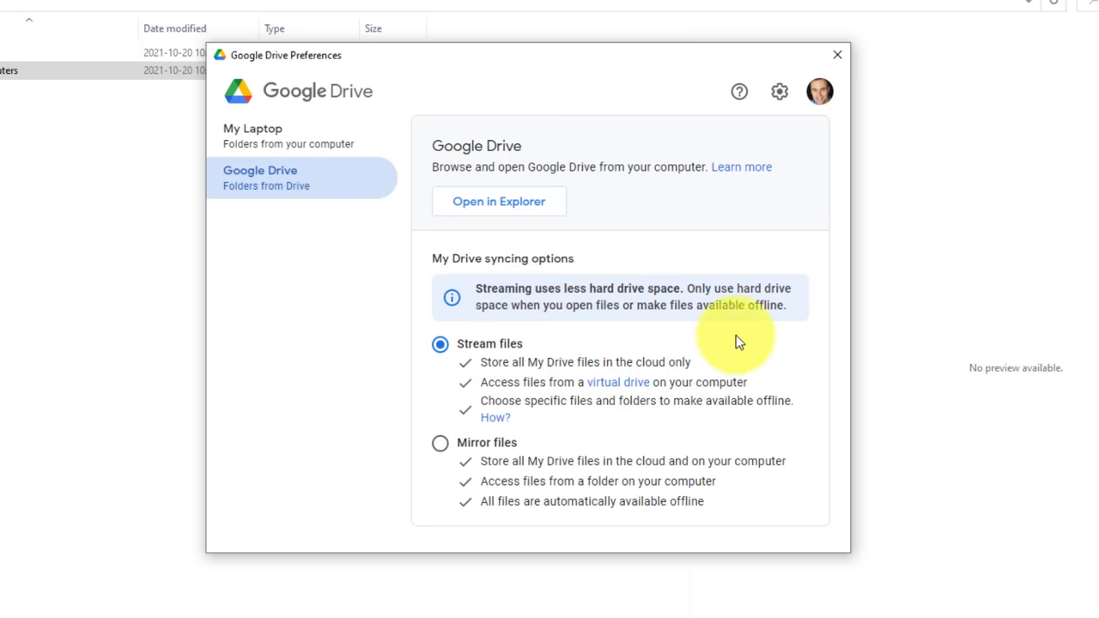
- In general settings, review the available drive letters, keep G, and close Preferences with Done
click(779, 94)
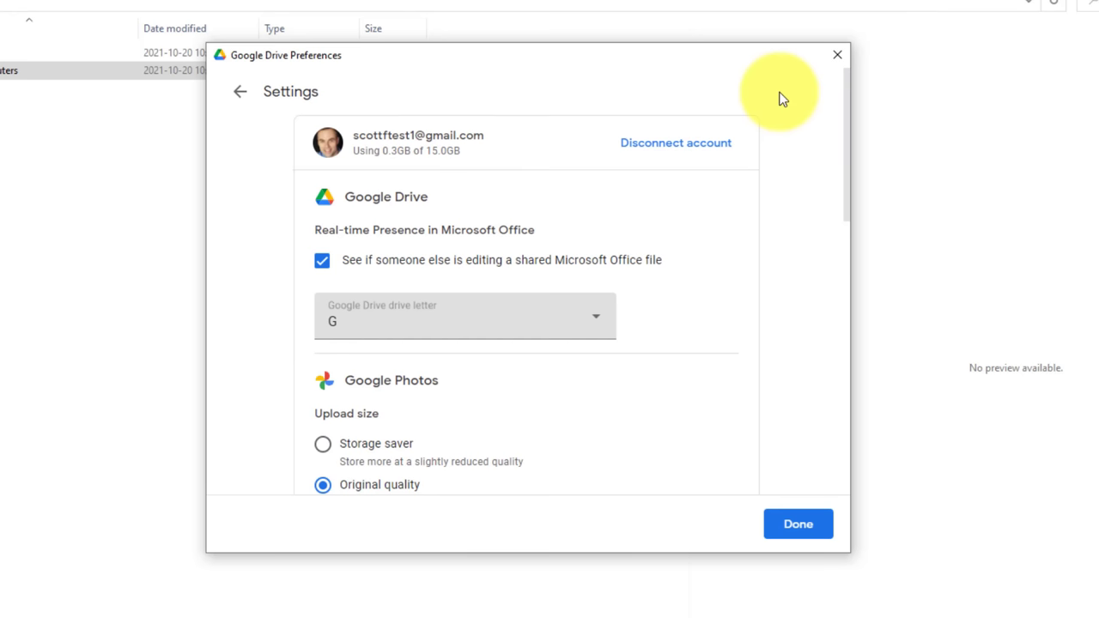
drag(850, 125, 838, 102)
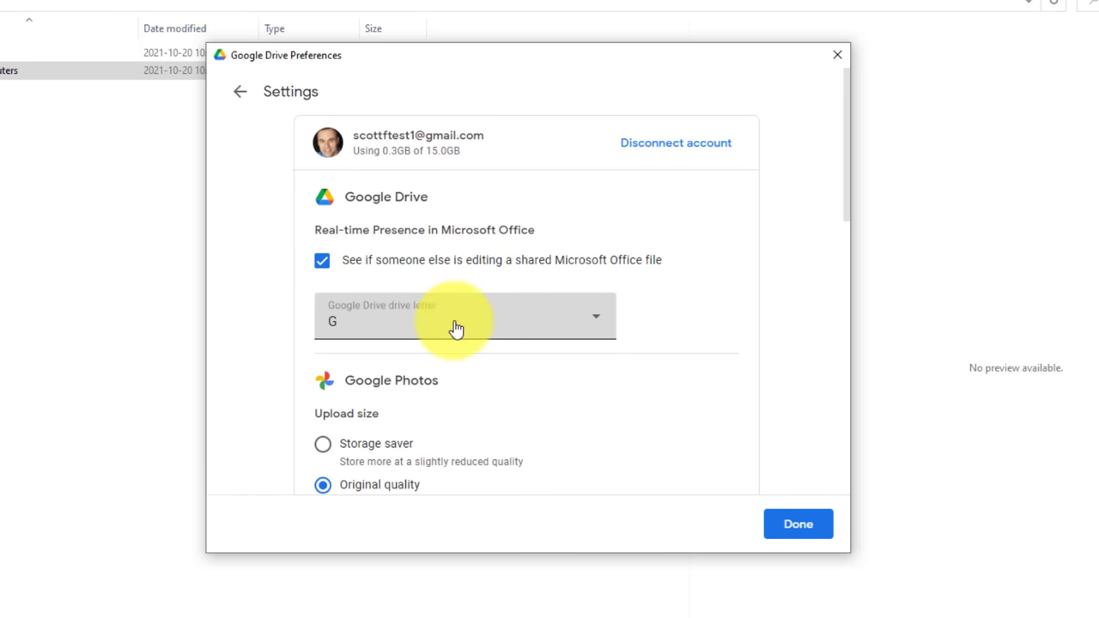
click(589, 319)
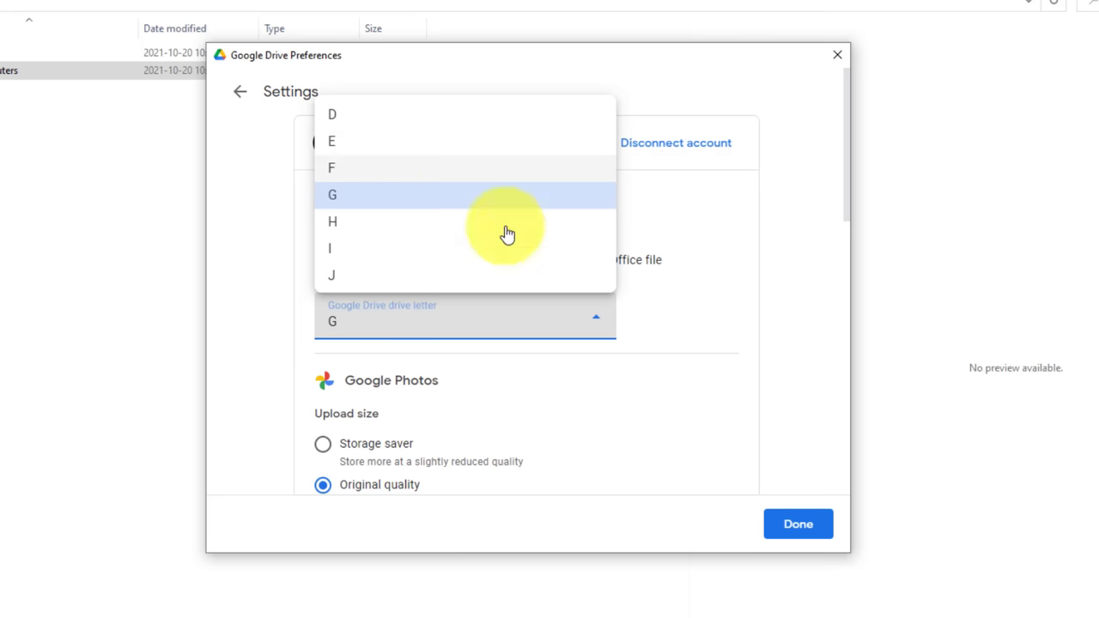
click(680, 299)
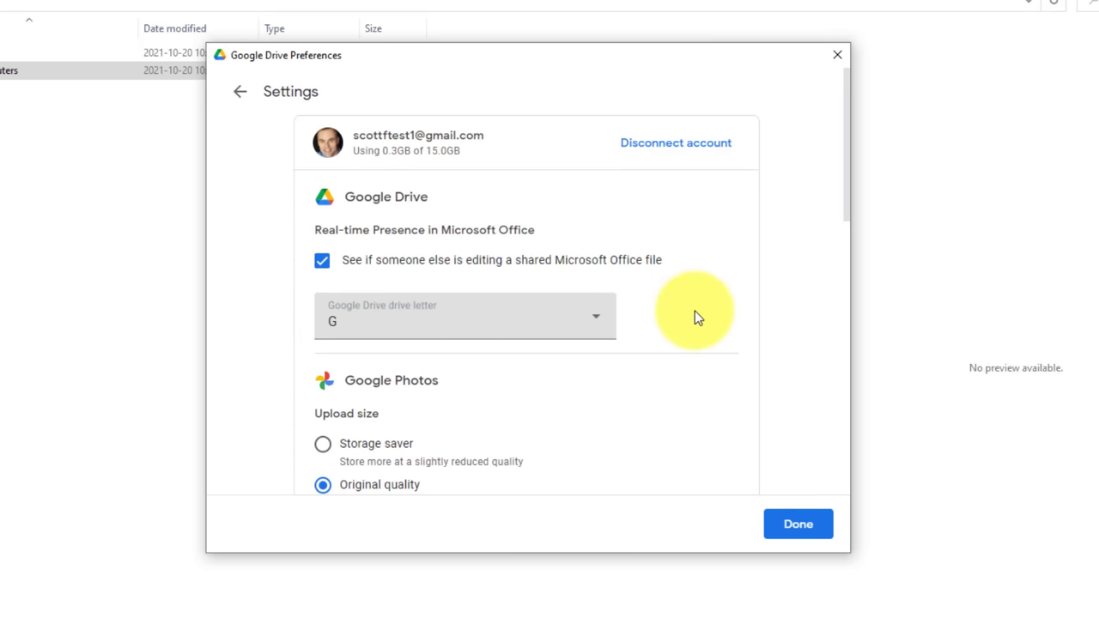
click(784, 515)
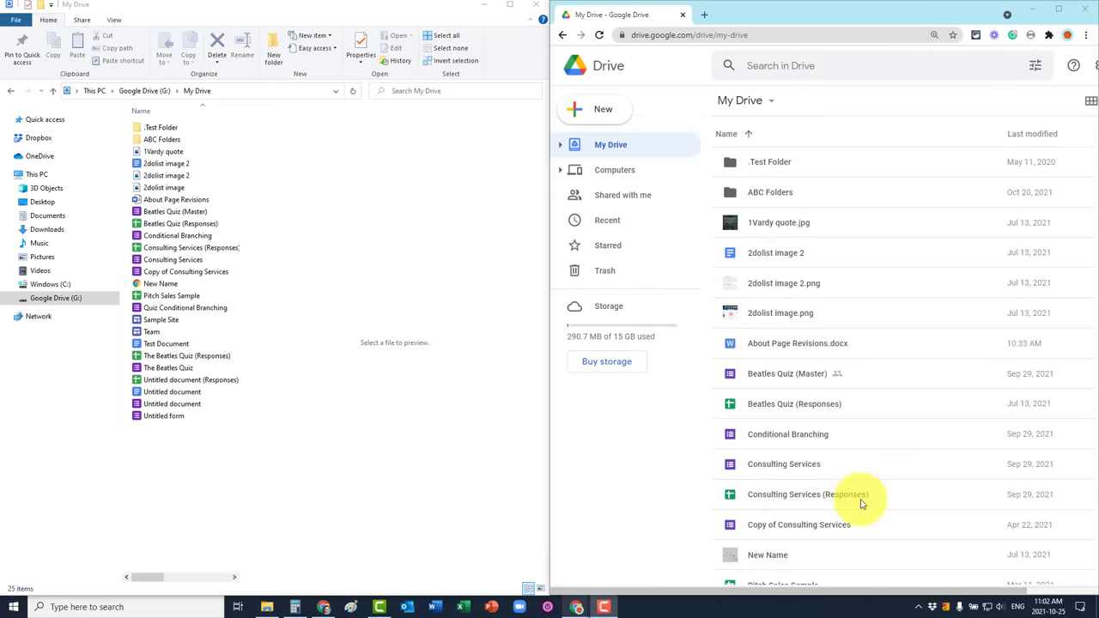